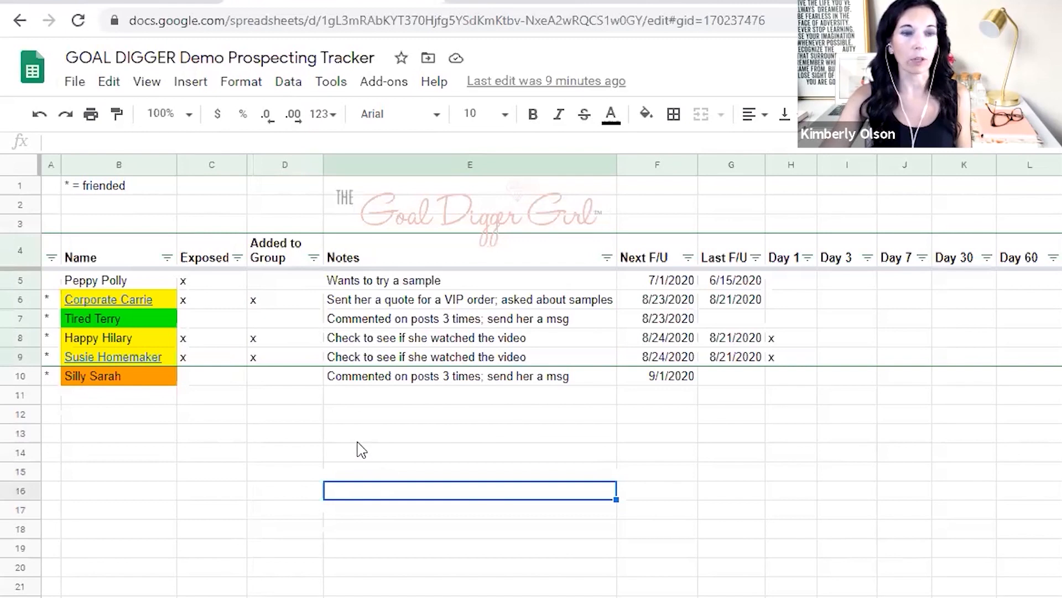
Step: Open Facebook in a new browser tab and copy the web address of the prospect's profile page
{"action": "left_click", "coordinate": [138, 421]}
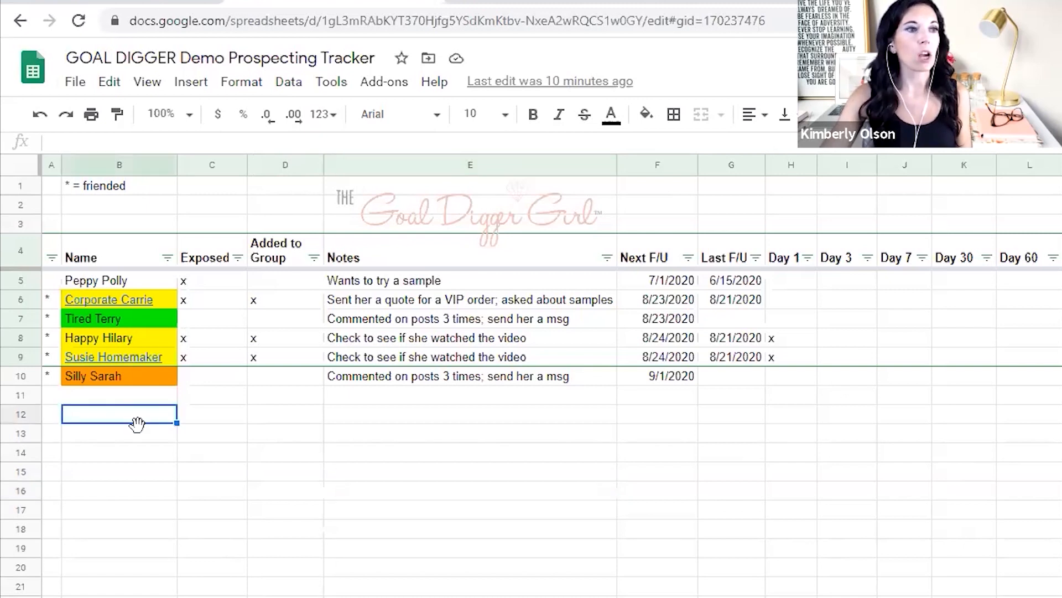
{"action": "key", "text": "Up"}
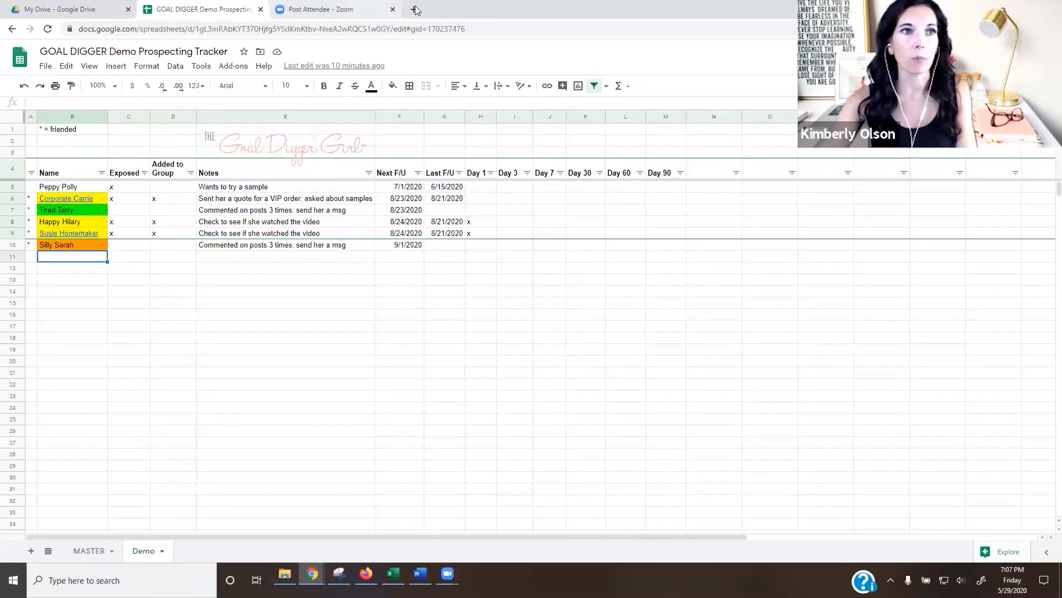
{"action": "left_click", "coordinate": [417, 9]}
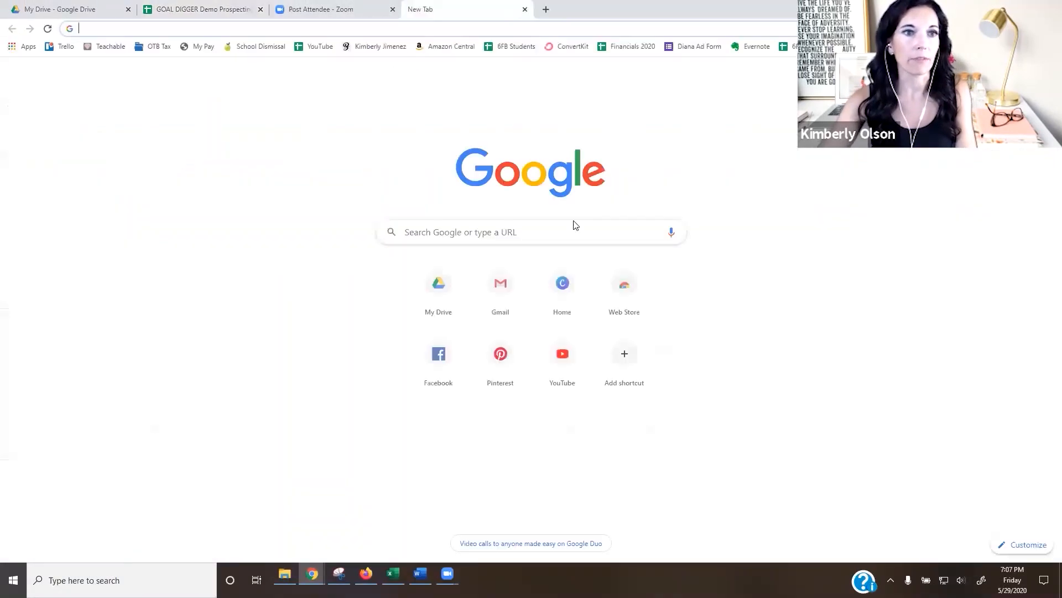
{"action": "left_click", "coordinate": [446, 352]}
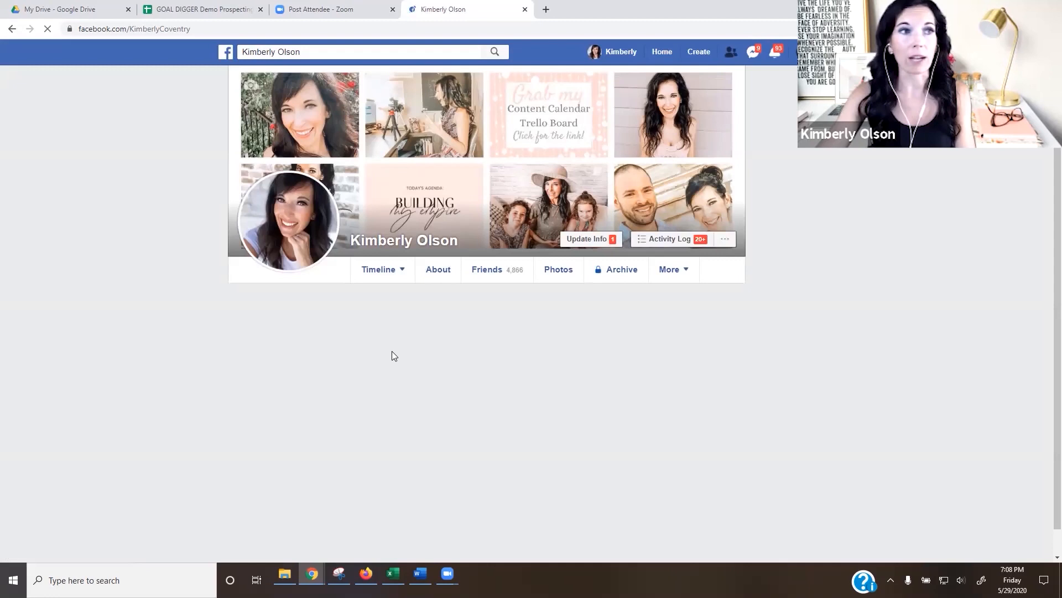
{"action": "left_click", "coordinate": [221, 29]}
{"action": "key", "text": "ctrl+c"}
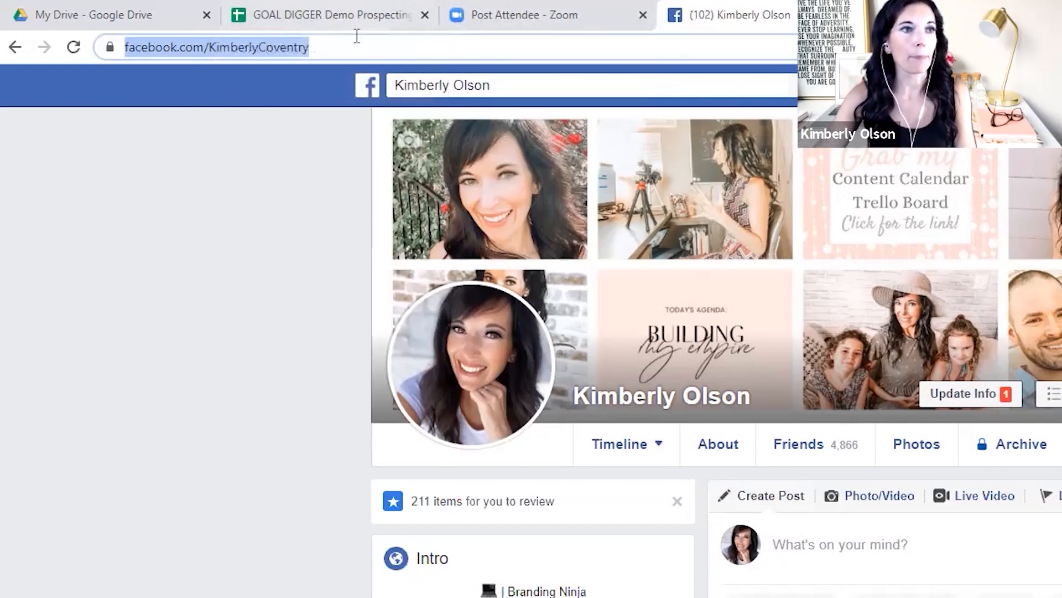
Step: Switch back to the tracker spreadsheet and enter "Goal Digger" as a new prospect in Name cell B11
{"action": "left_click", "coordinate": [315, 18]}
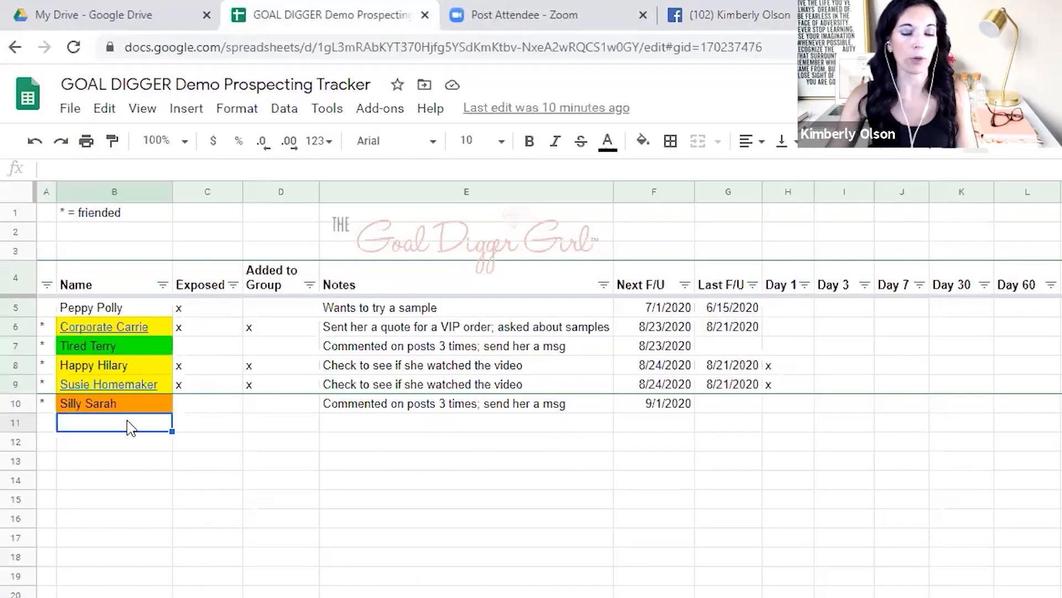
{"action": "key", "text": "F11"}
{"action": "type", "text": "F"}
{"action": "key", "text": "BackSpace"}
{"action": "type", "text": "Goal Digger"}
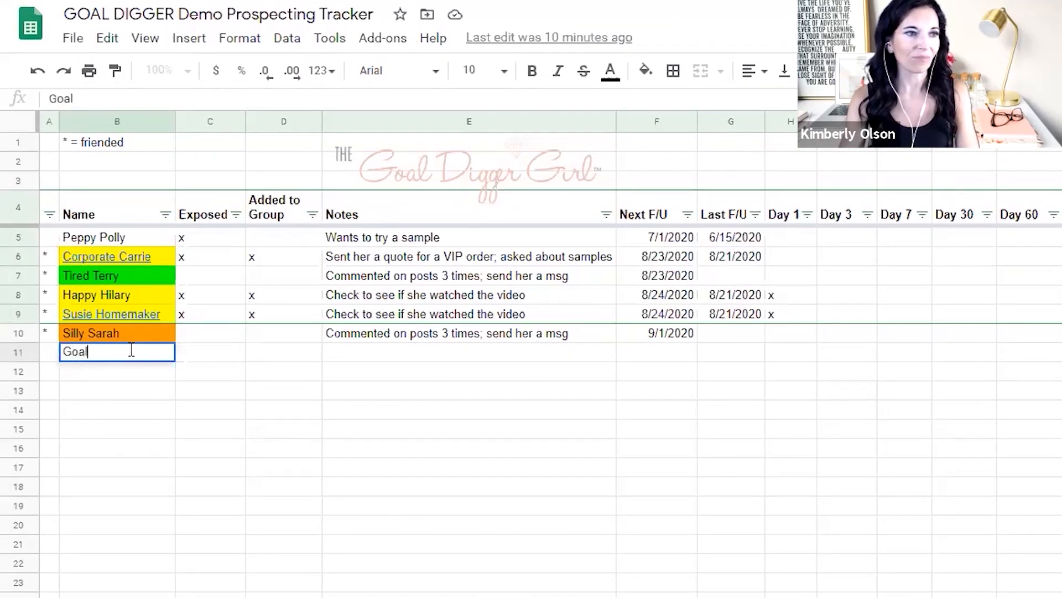
{"action": "key", "text": "Return"}
Step: Link the Goal Digger text in cell B11 to the copied Facebook profile address
{"action": "left_click", "coordinate": [133, 354]}
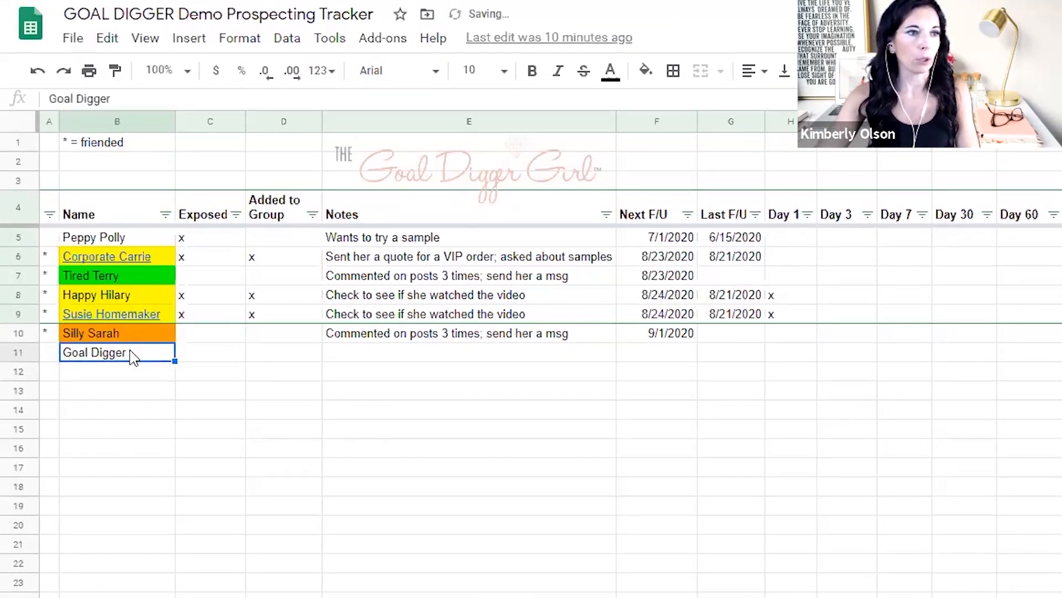
{"action": "right_click", "coordinate": [131, 353]}
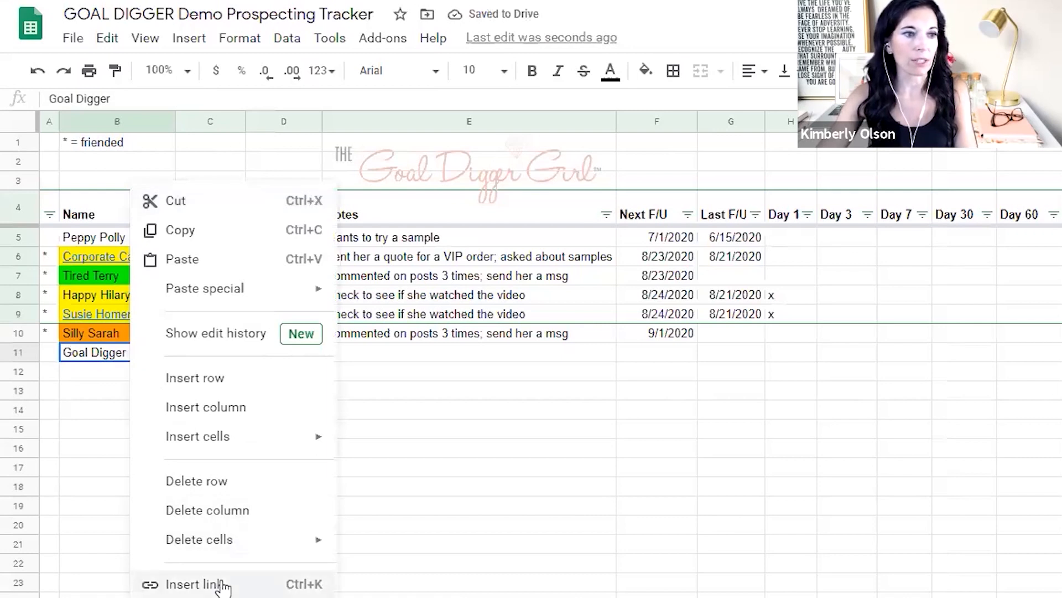
{"action": "left_click", "coordinate": [280, 583]}
{"action": "key", "text": "ctrl+v"}
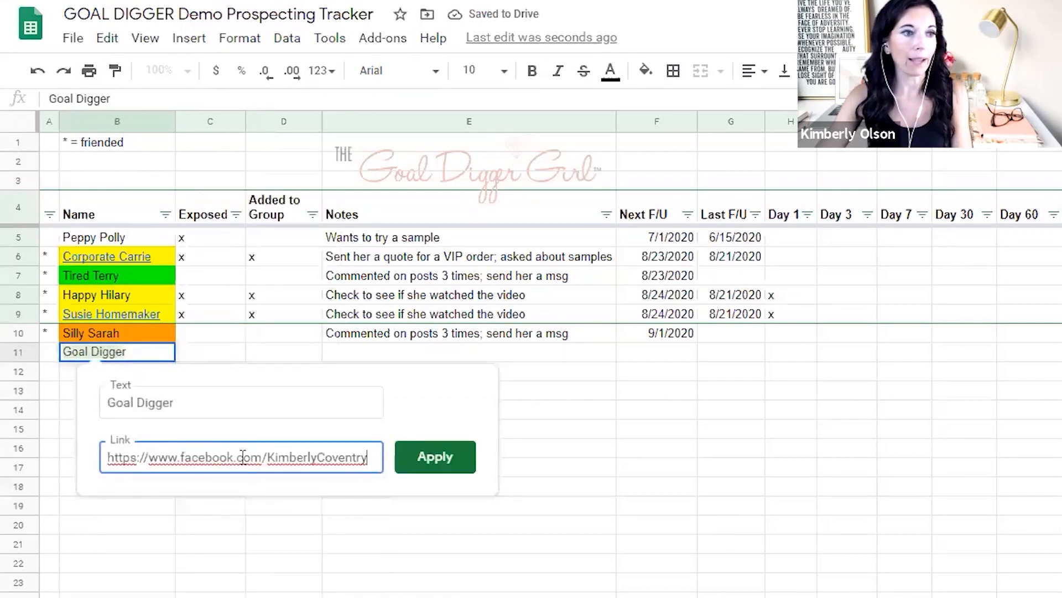
{"action": "left_click", "coordinate": [422, 459]}
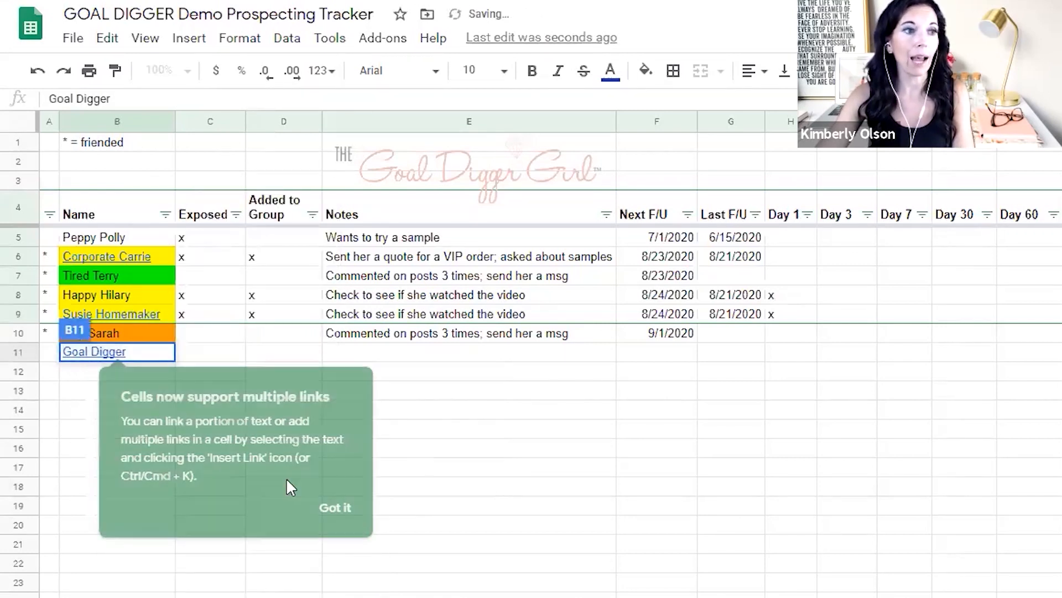
{"action": "left_click", "coordinate": [335, 507]}
{"action": "left_click", "coordinate": [193, 459]}
{"action": "left_click", "coordinate": [160, 416]}
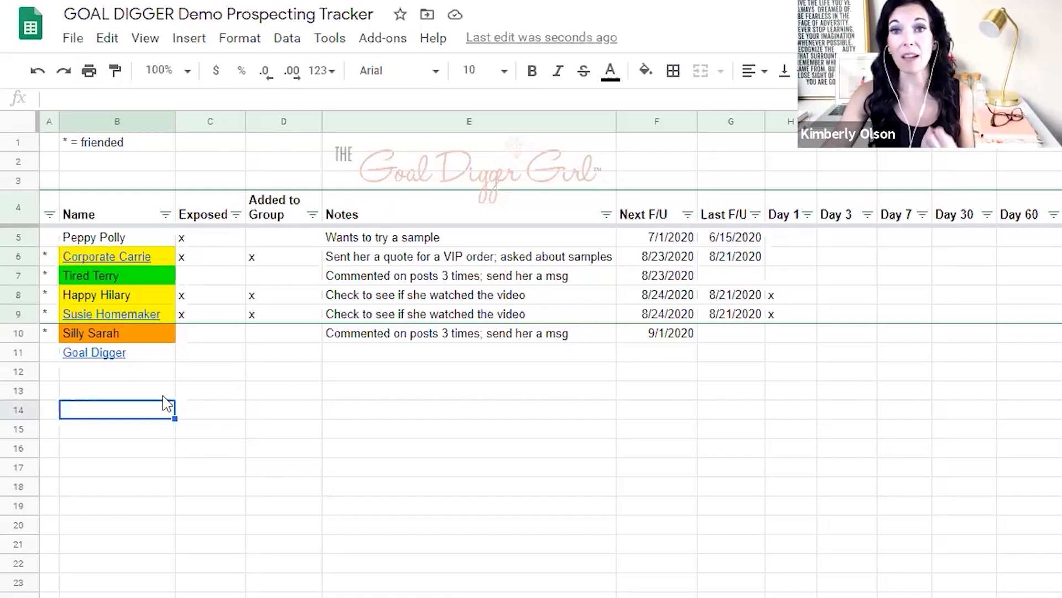
Step: Open the Goal Digger link to check its Facebook profile page, then return to the tracker spreadsheet
{"action": "left_click", "coordinate": [92, 355]}
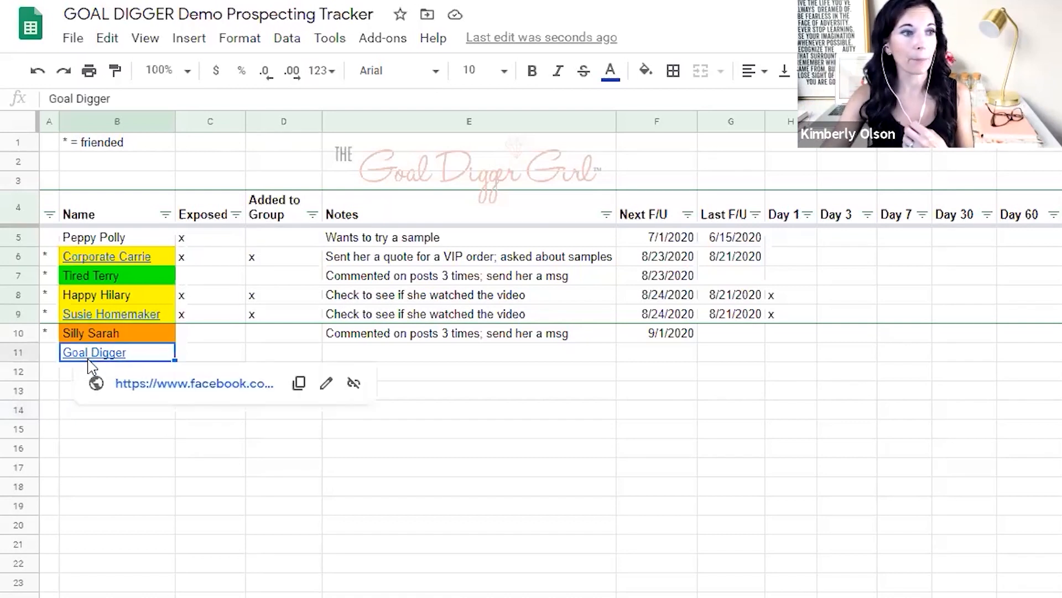
{"action": "left_click", "coordinate": [203, 386]}
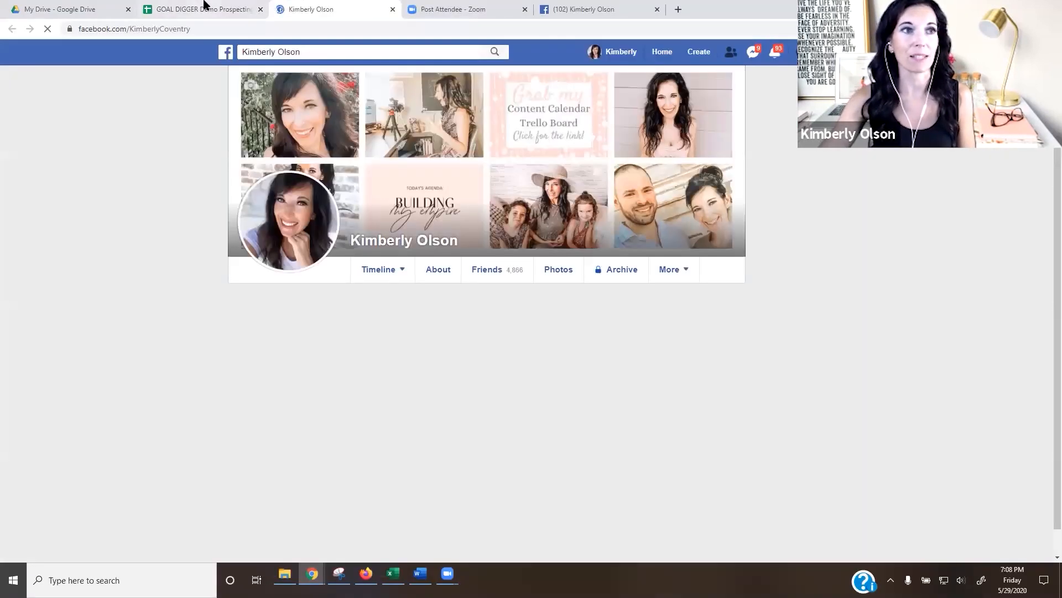
{"action": "left_click", "coordinate": [204, 9]}
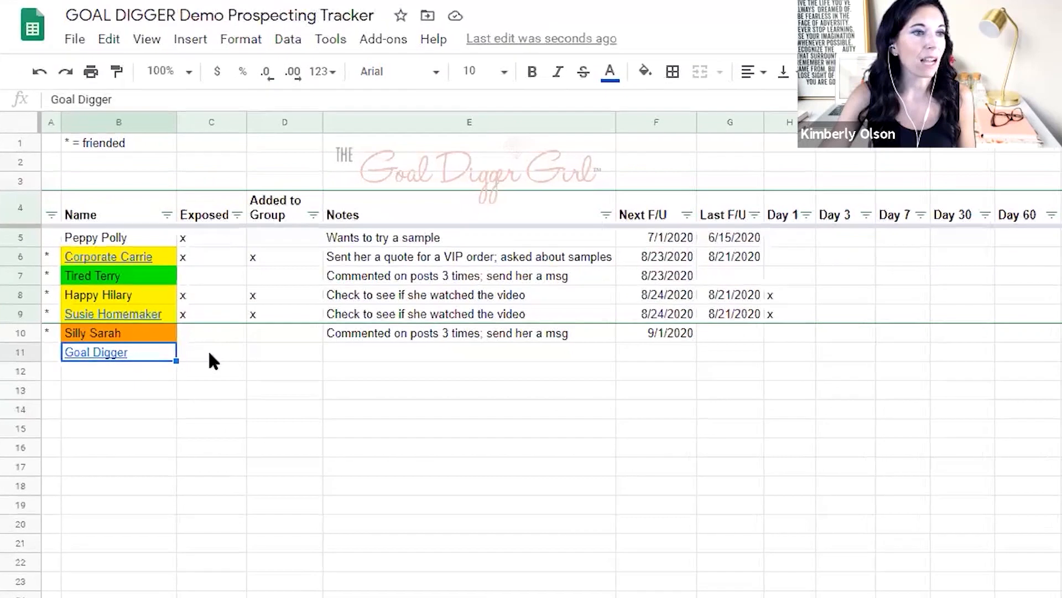
{"action": "left_click", "coordinate": [127, 255]}
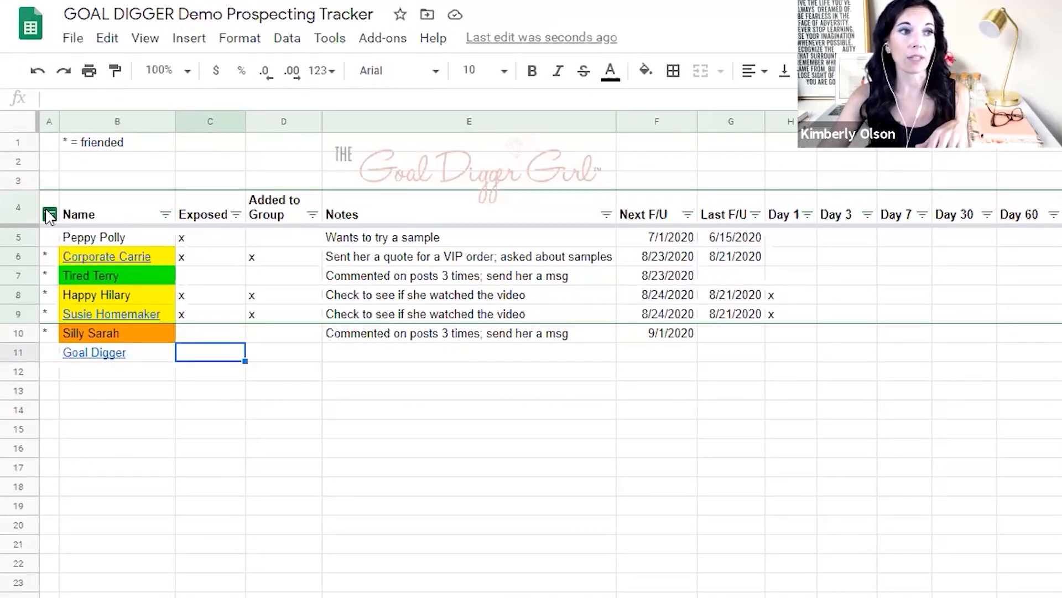
{"action": "left_click", "coordinate": [165, 215]}
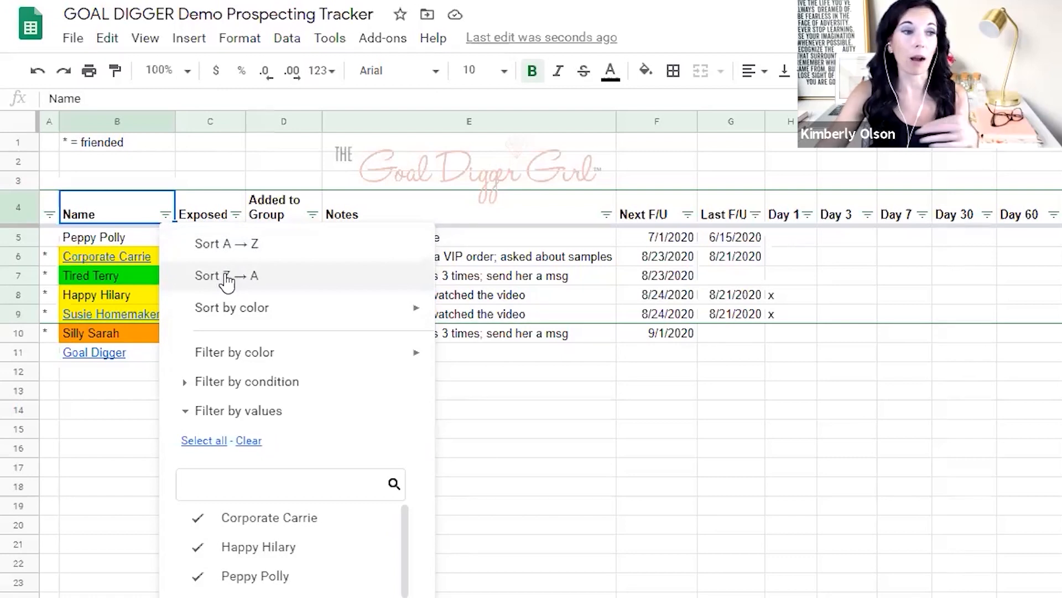
{"action": "left_click", "coordinate": [108, 374]}
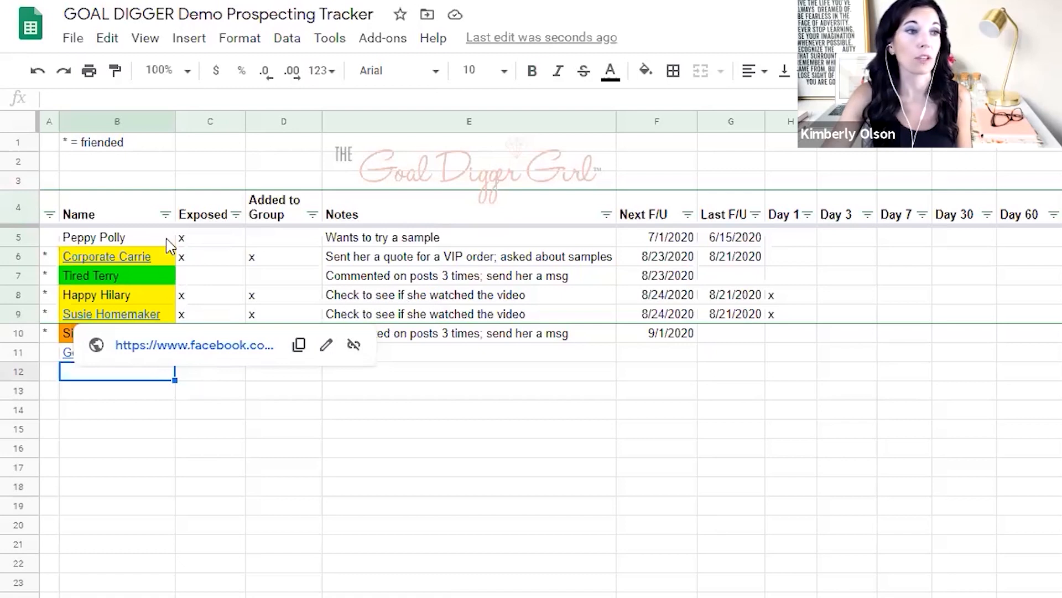
{"action": "left_click", "coordinate": [215, 373]}
{"action": "left_click", "coordinate": [224, 357]}
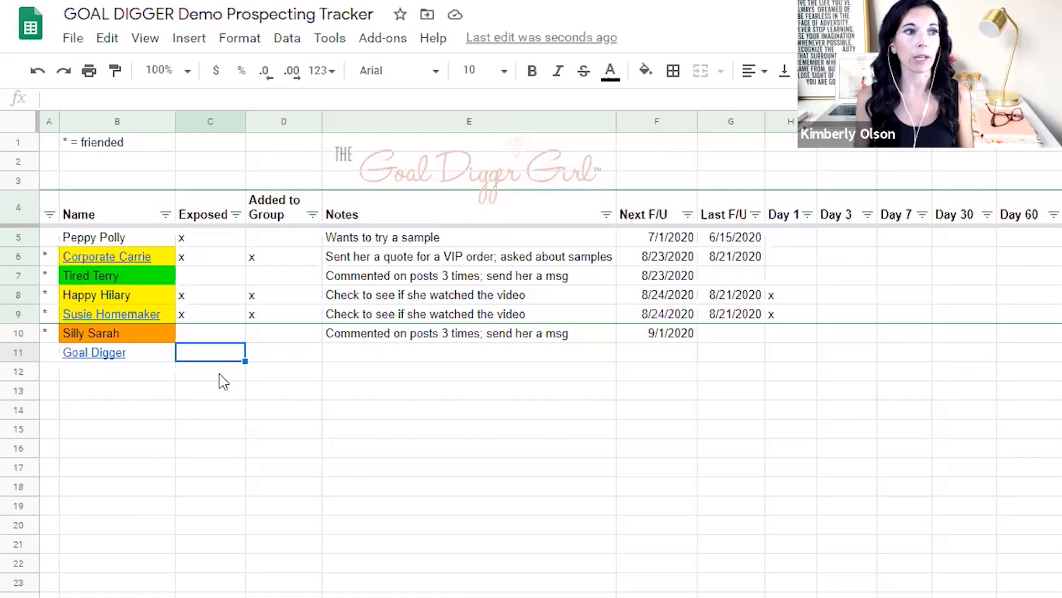
{"action": "left_click", "coordinate": [216, 333]}
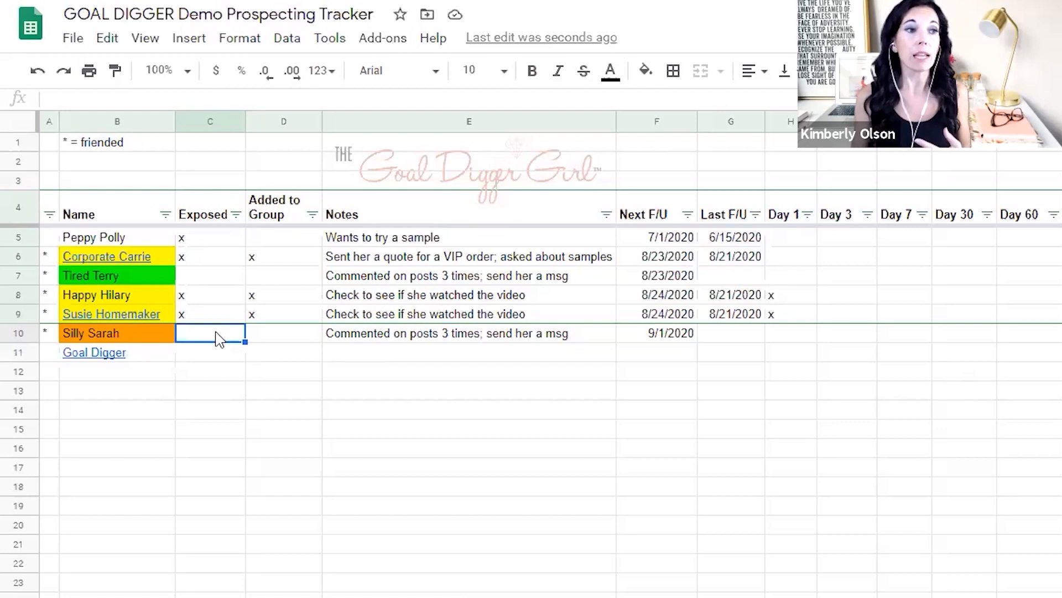
{"action": "left_click", "coordinate": [420, 335]}
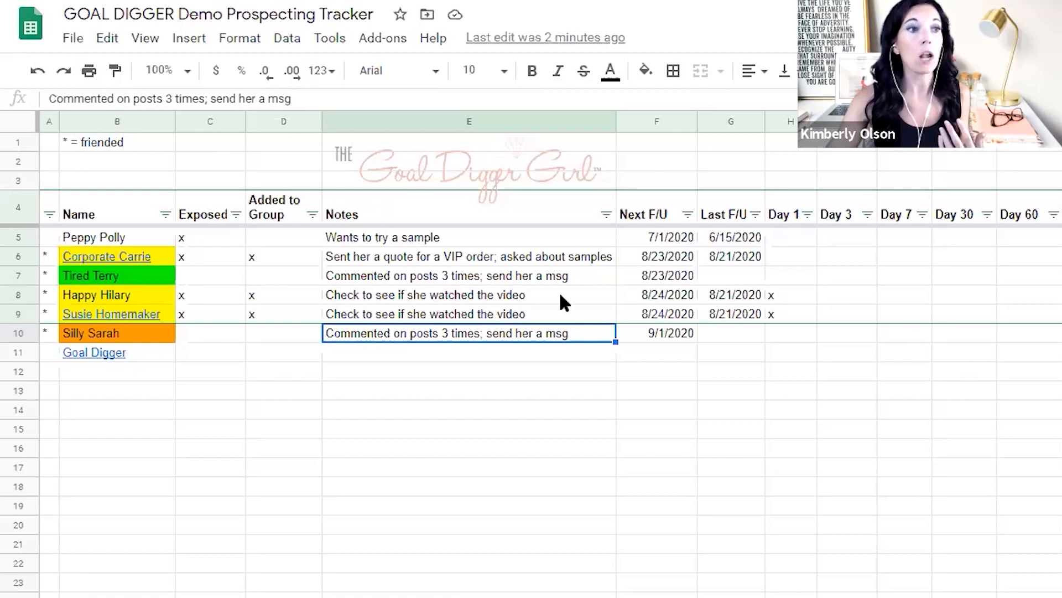
Step: Mark the orange-highlighted prospect in row 10 as Exposed with an "x"
{"action": "left_click", "coordinate": [205, 339]}
{"action": "type", "text": "x"}
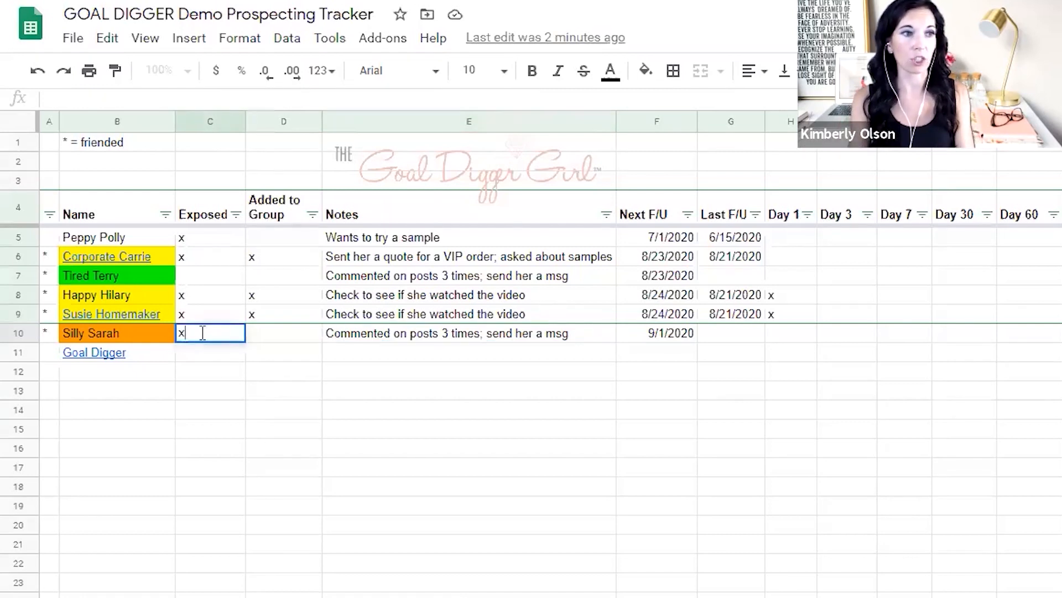
{"action": "key", "text": "Tab"}
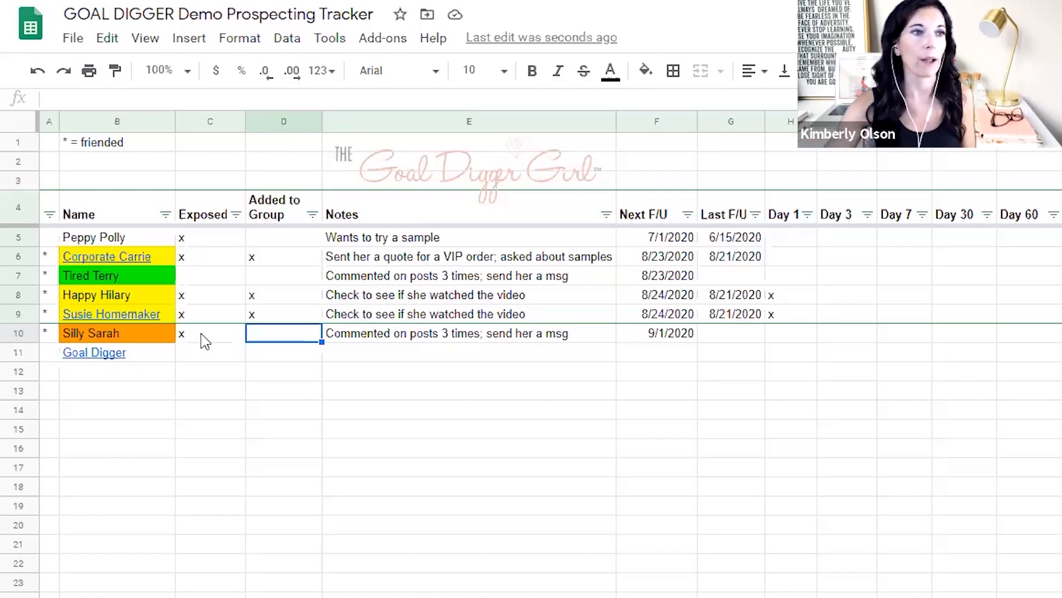
Step: Enter "pending" under Added to Group for the orange-highlighted prospect in row 10
{"action": "left_click", "coordinate": [353, 337]}
{"action": "left_click", "coordinate": [288, 337]}
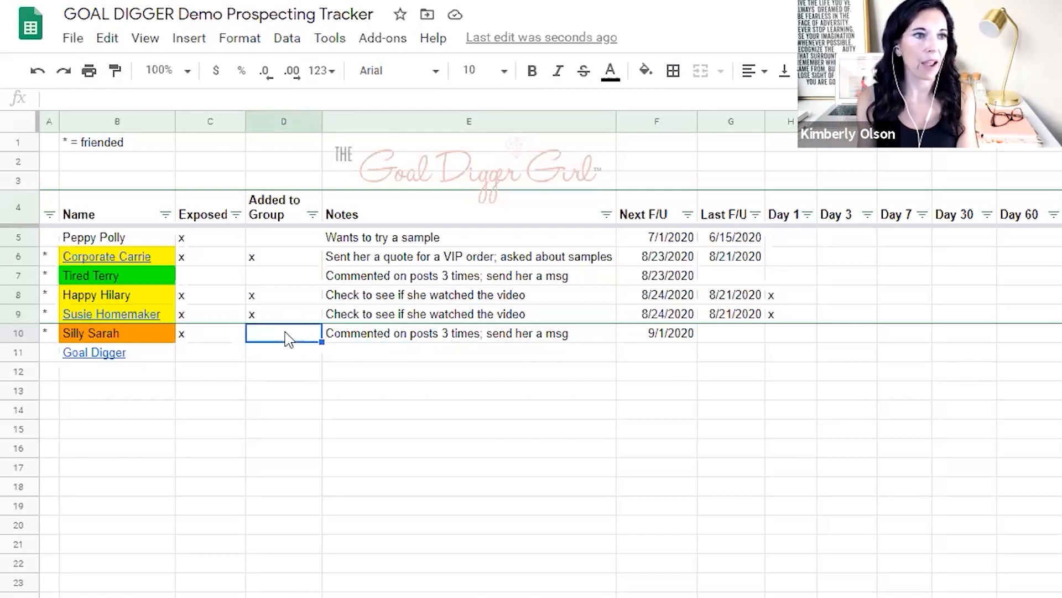
{"action": "key", "text": "Right"}
{"action": "key", "text": "Right"}
{"action": "key", "text": "Left"}
{"action": "key", "text": "Left"}
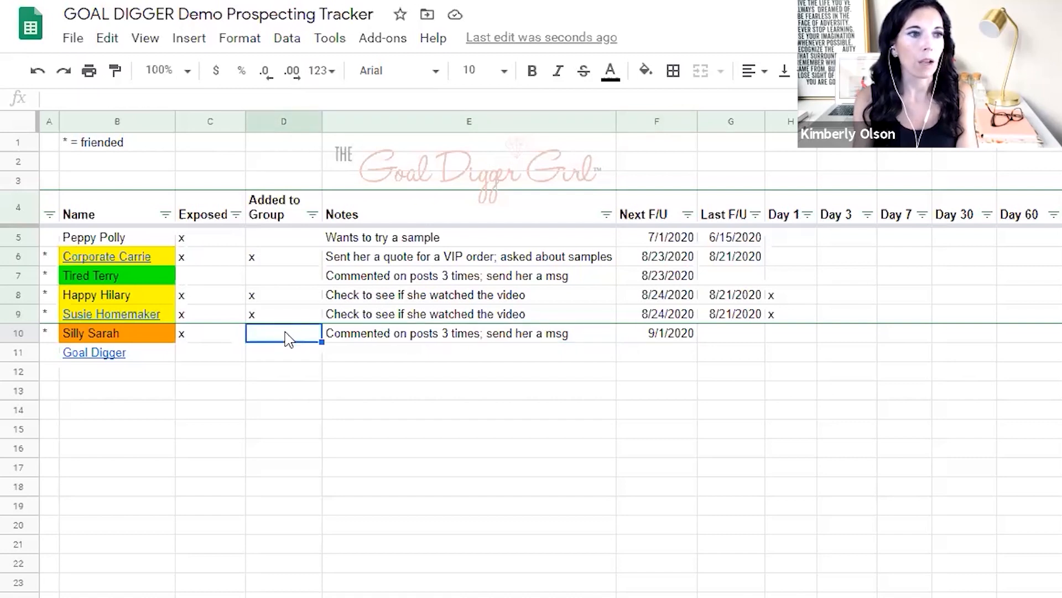
{"action": "type", "text": "x"}
{"action": "key", "text": "BackSpace"}
{"action": "type", "text": "pending"}
{"action": "key", "text": "Tab"}
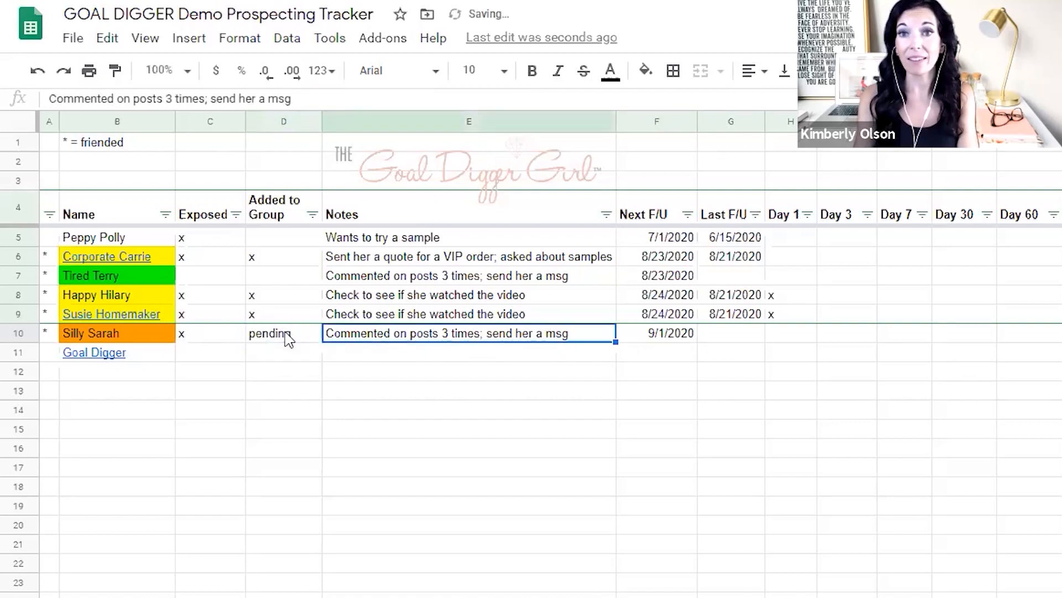
Step: Enter 6/7/2020 as the Last F/U date for the orange-highlighted prospect in row 10
{"action": "key", "text": "Tab"}
{"action": "key", "text": "Tab"}
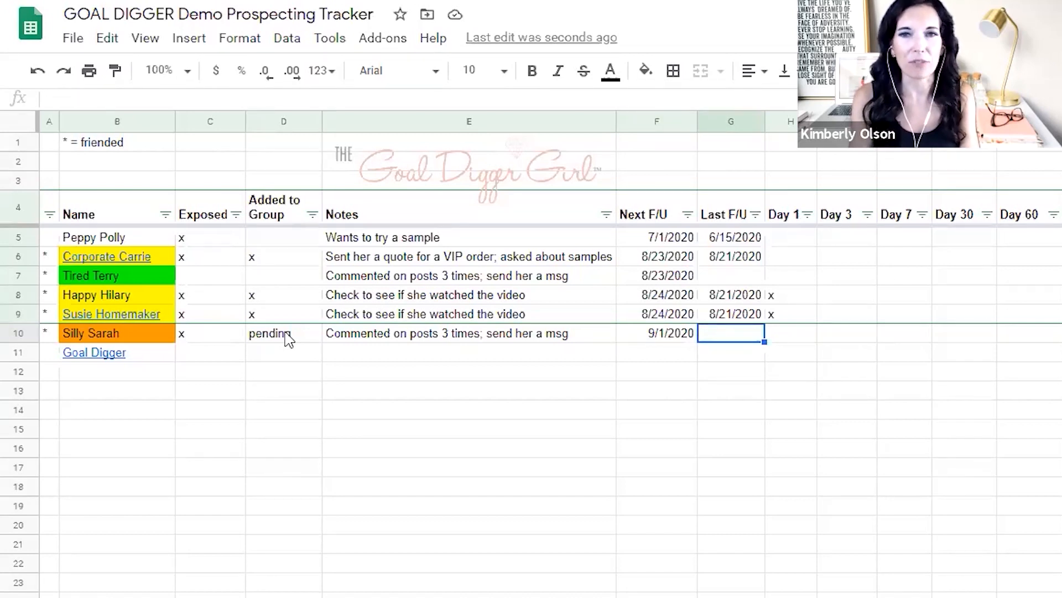
{"action": "key", "text": "Up"}
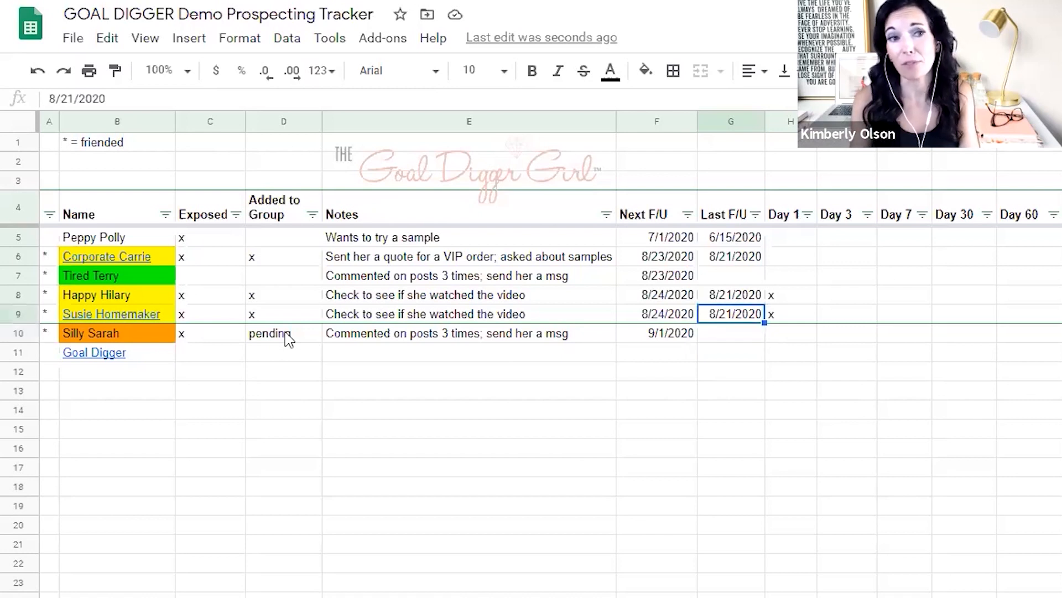
{"action": "key", "text": "Down"}
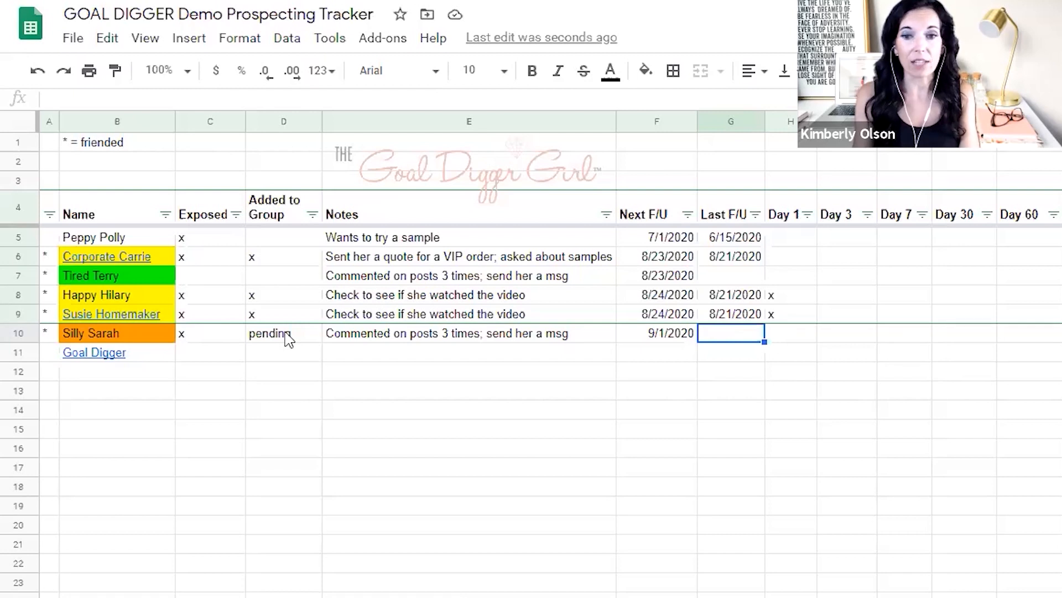
{"action": "type", "text": "6/7/2020"}
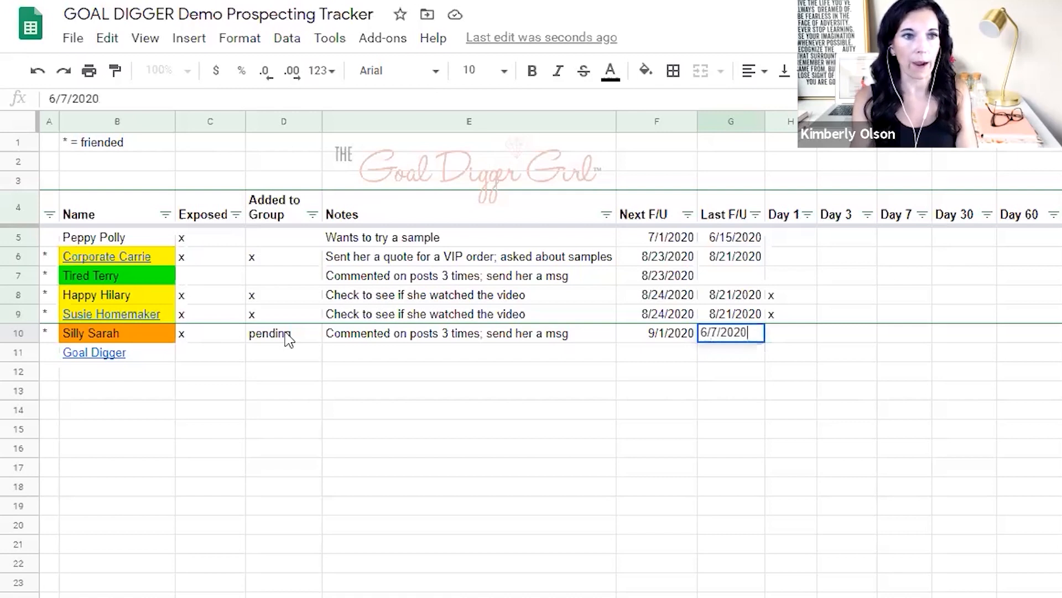
{"action": "key", "text": "Return"}
{"action": "key", "text": "Up"}
{"action": "key", "text": "Left"}
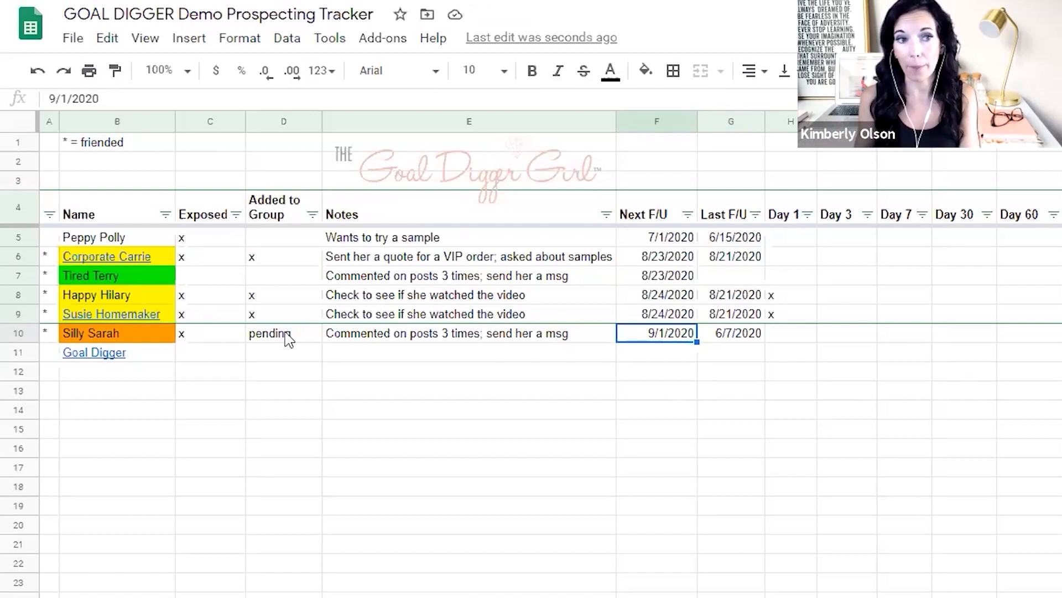
{"action": "key", "text": "Left"}
{"action": "key", "text": "Right"}
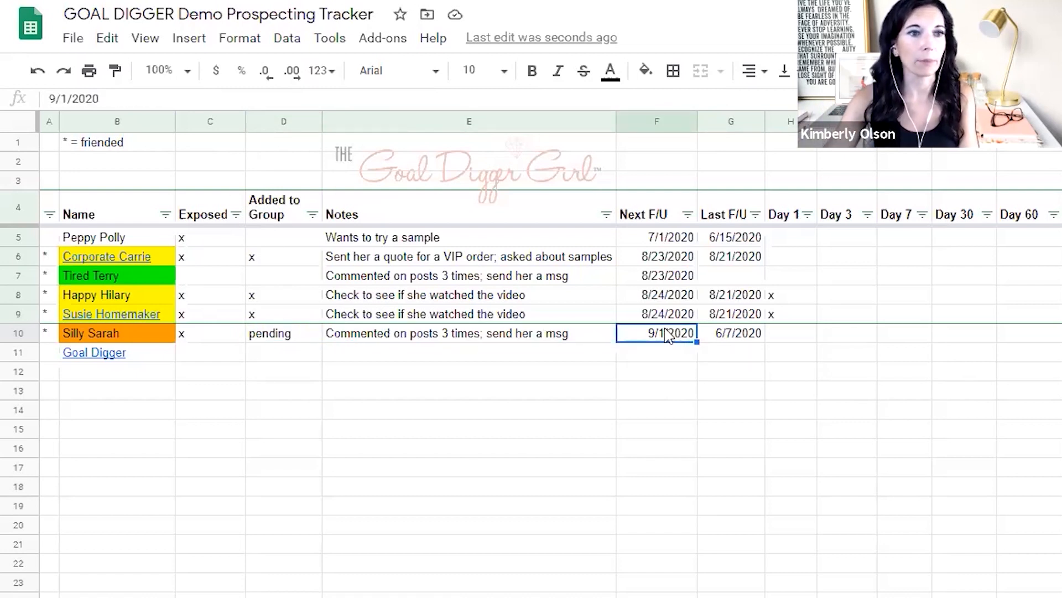
Step: Set the Next F/U date of the green-highlighted prospect in row 7 to 6/23/2020
{"action": "left_click", "coordinate": [676, 280]}
{"action": "left_click", "coordinate": [55, 95]}
{"action": "key", "text": "BackSpace"}
{"action": "type", "text": "6"}
{"action": "key", "text": "Return"}
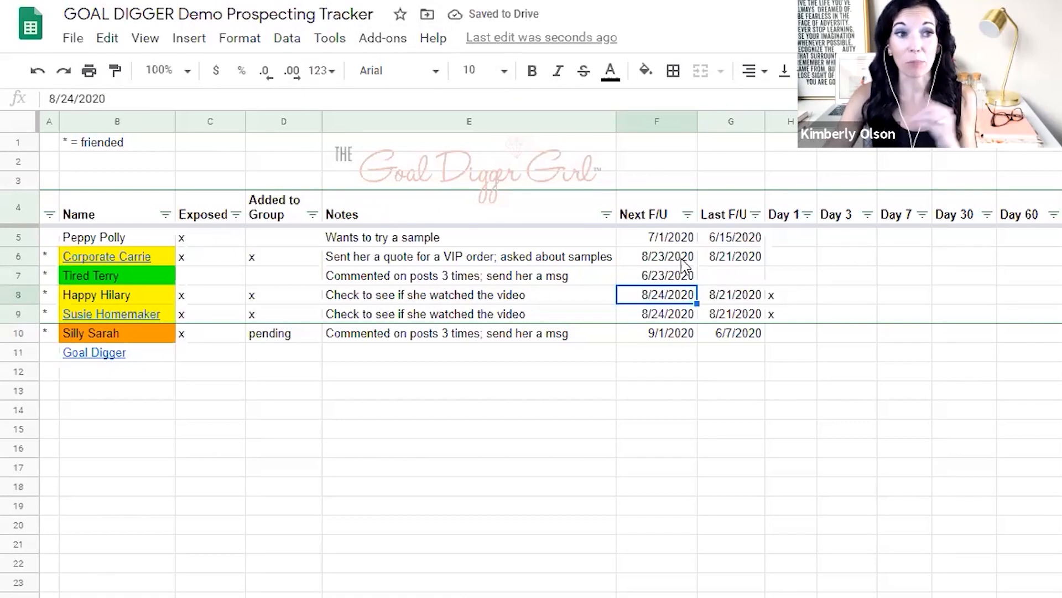
Step: Sort the prospect rows by the Next F/U column from A to Z
{"action": "left_click", "coordinate": [687, 214]}
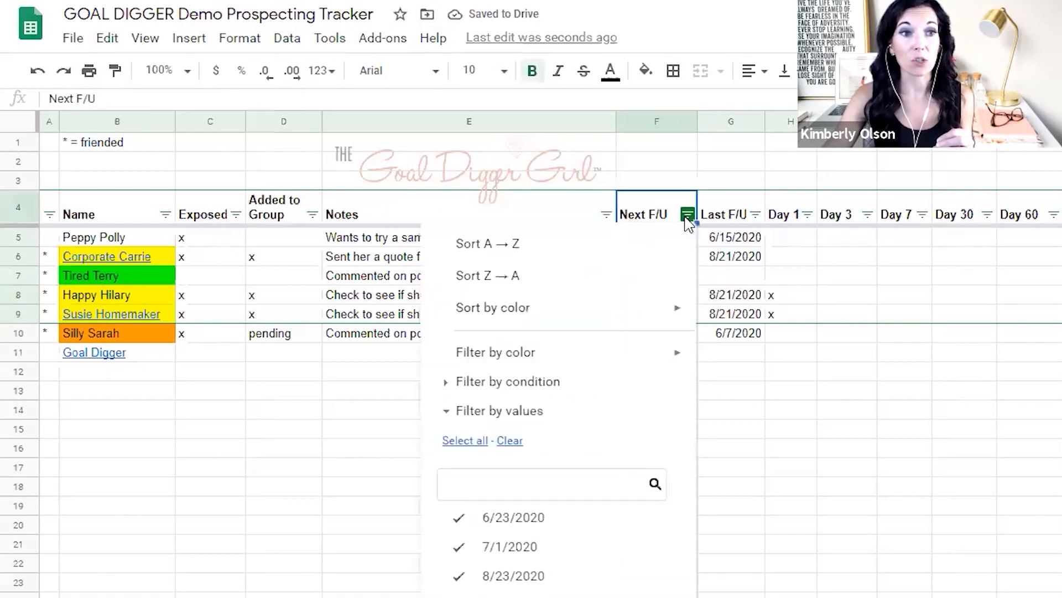
{"action": "left_click", "coordinate": [625, 254]}
{"action": "left_click", "coordinate": [672, 239]}
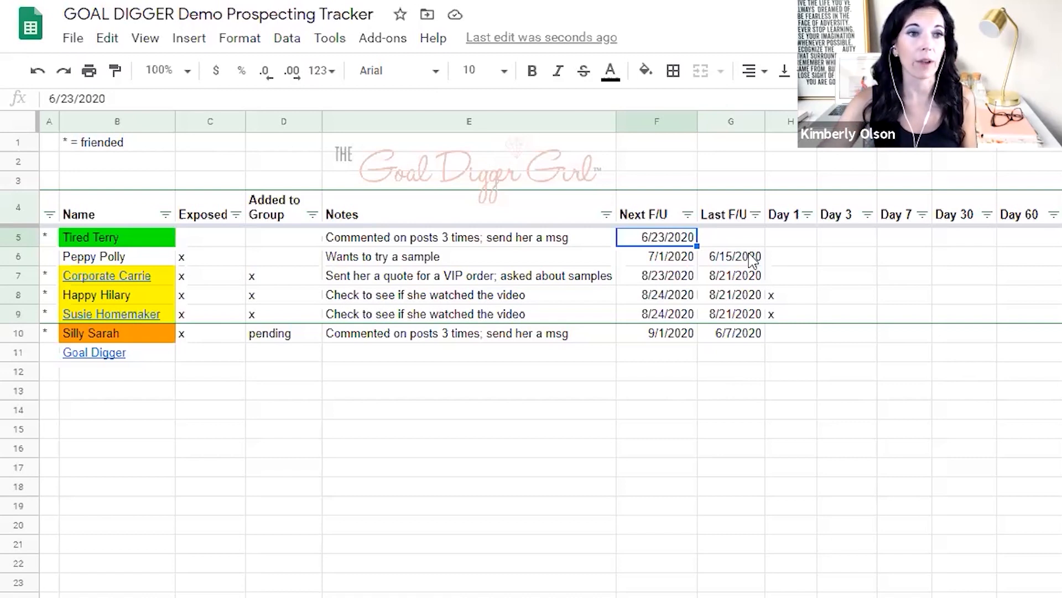
Step: Undo the last sort of the prospect rows by Next F/U
{"action": "left_click", "coordinate": [37, 71]}
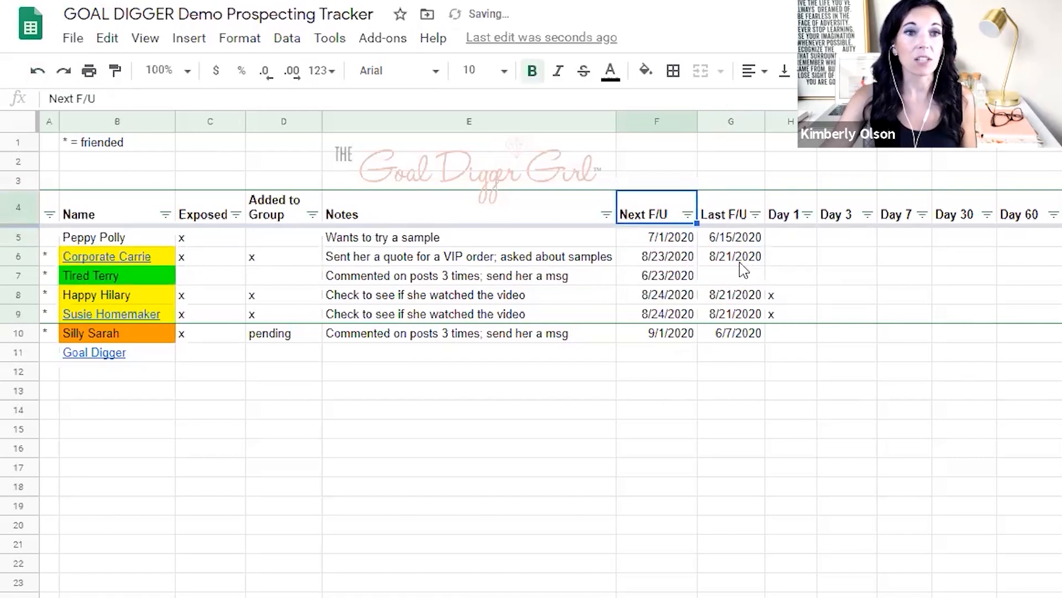
Step: Mark Day 1 with an x for the orange-highlighted prospect in row 10
{"action": "left_click", "coordinate": [793, 336]}
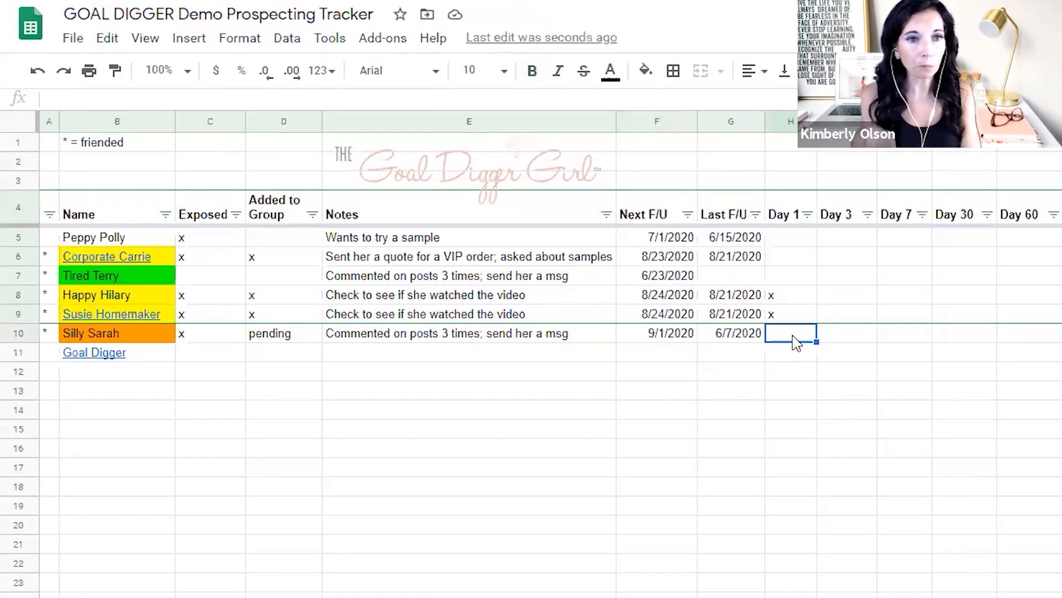
{"action": "key", "text": "Up"}
{"action": "key", "text": "Up"}
{"action": "key", "text": "Down"}
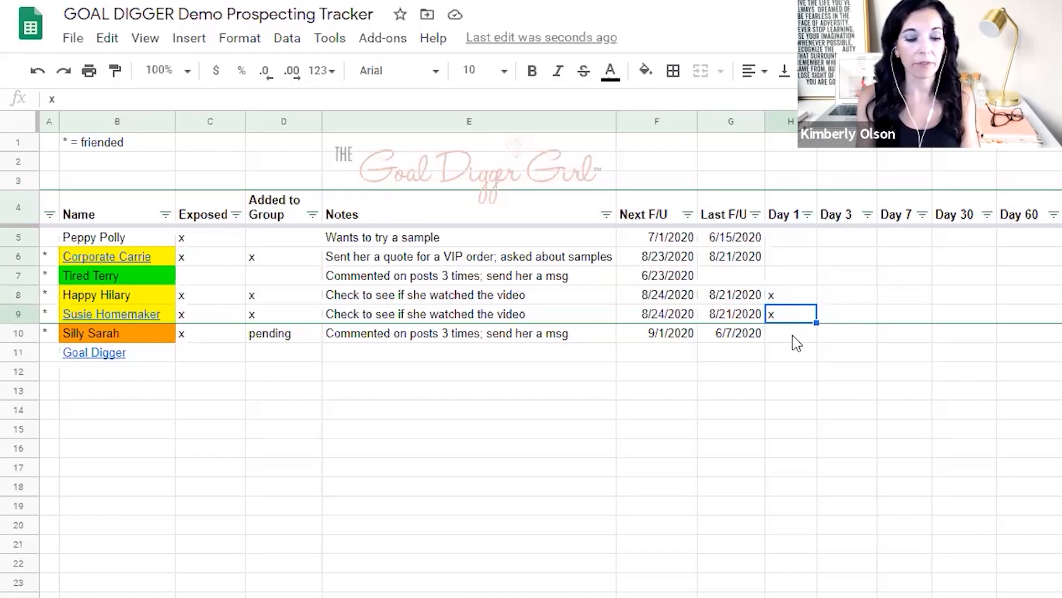
{"action": "key", "text": "Down"}
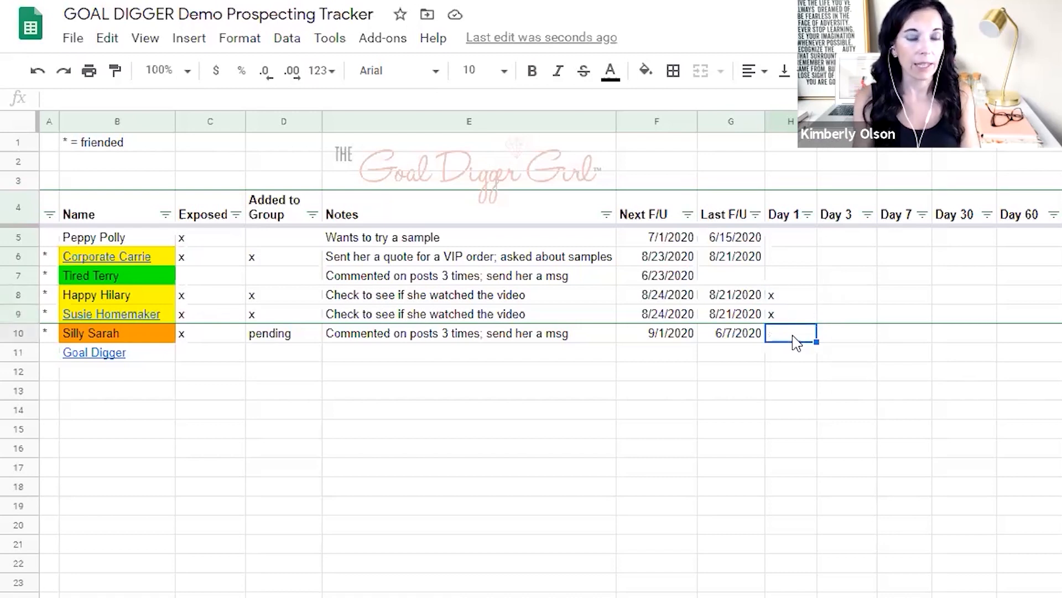
{"action": "type", "text": "x"}
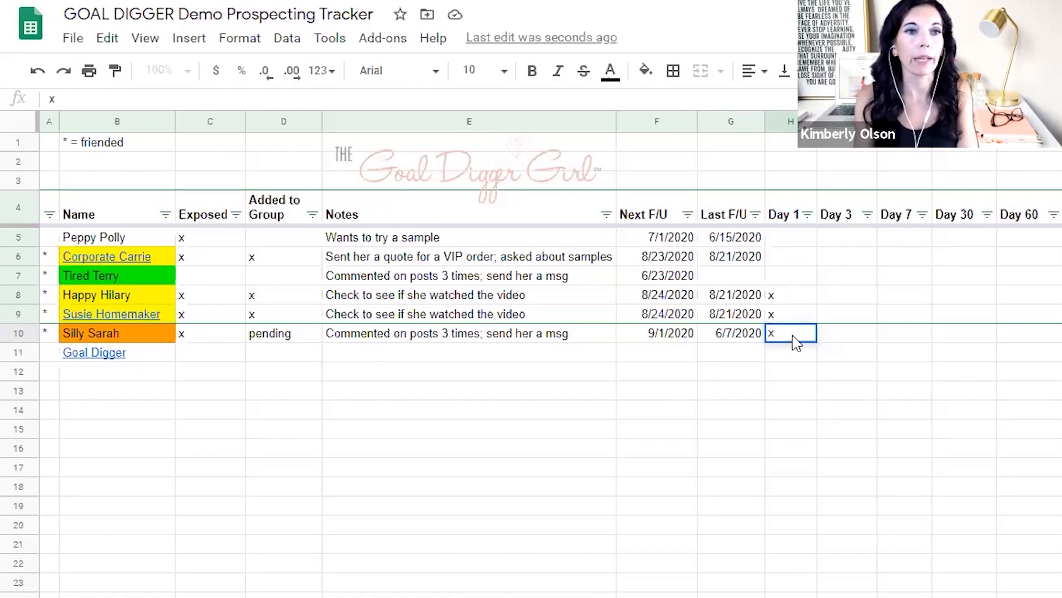
{"action": "key", "text": "Tab"}
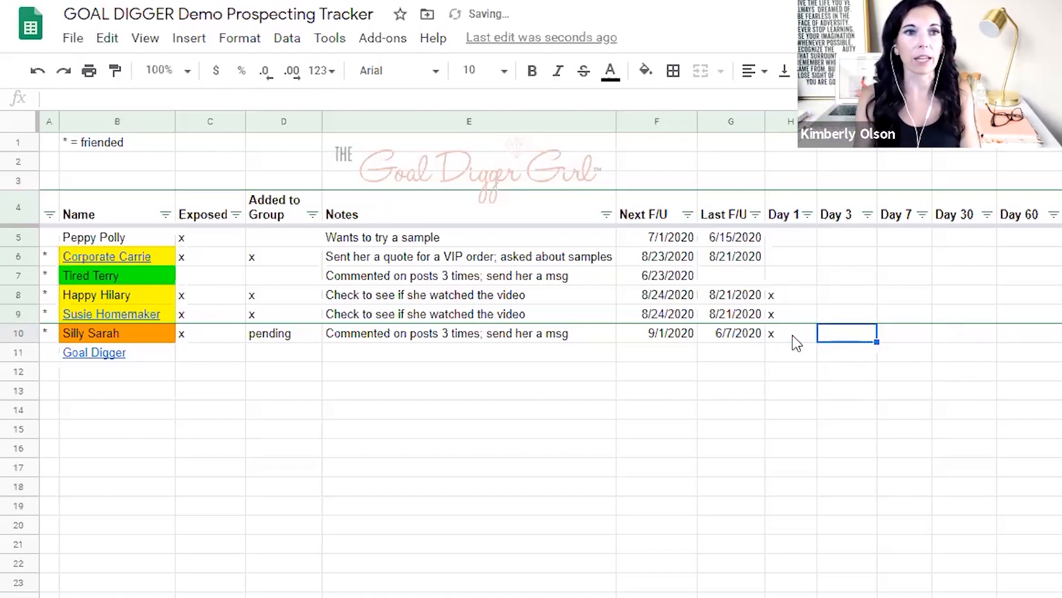
Step: Enter "voted on story poll" under Day 3 for the orange-highlighted prospect in row 10
{"action": "type", "text": "x"}
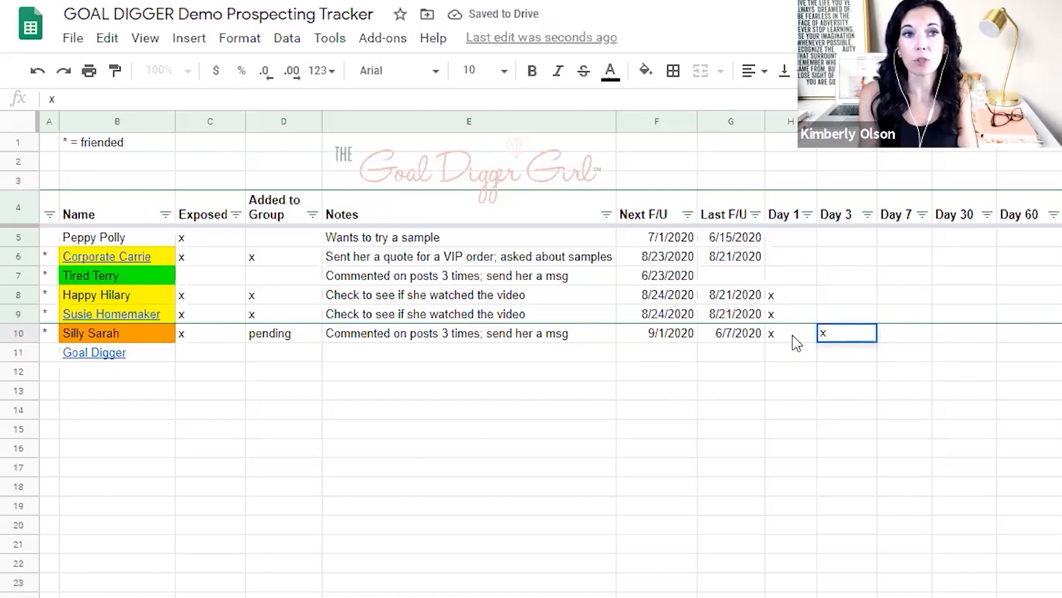
{"action": "type", "text": "viewe"}
{"action": "key", "text": "BackSpace"}
{"action": "key", "text": "BackSpace"}
{"action": "key", "text": "BackSpace"}
{"action": "key", "text": "BackSpace"}
{"action": "key", "text": "BackSpace"}
{"action": "type", "text": "voted"}
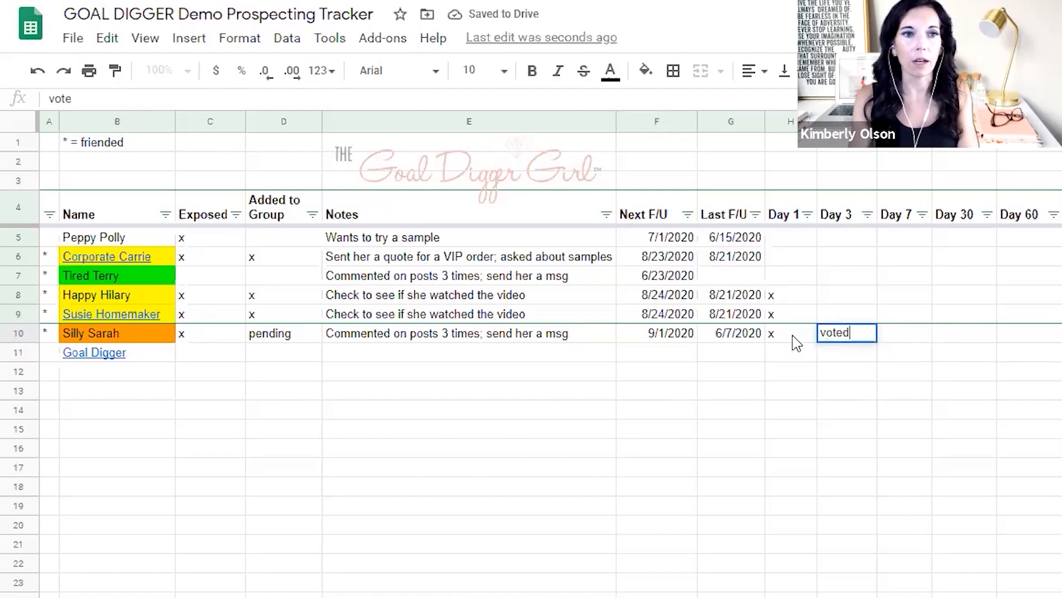
{"action": "type", "text": " on story poll"}
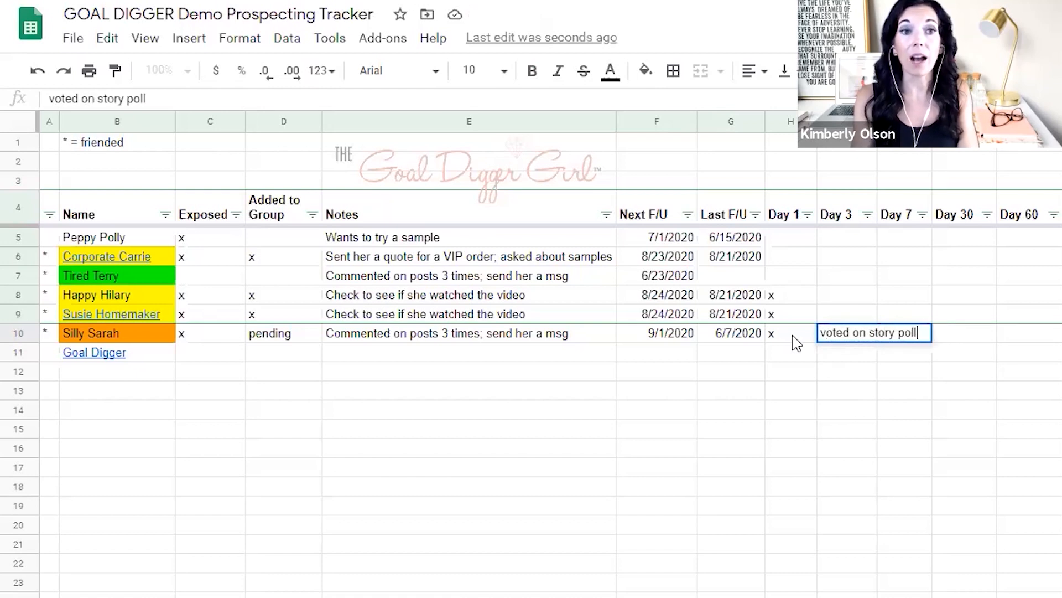
{"action": "key", "text": "Return"}
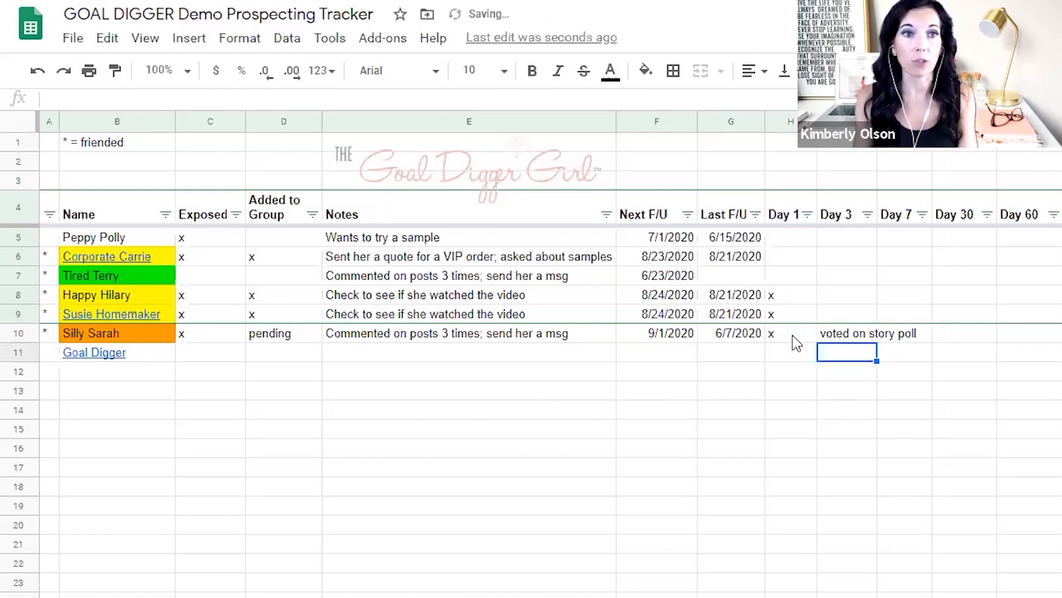
Step: Enter "exposed" under Day 7 for the orange-highlighted prospect in row 10
{"action": "key", "text": "Up"}
{"action": "key", "text": "Right"}
{"action": "type", "text": "exp"}
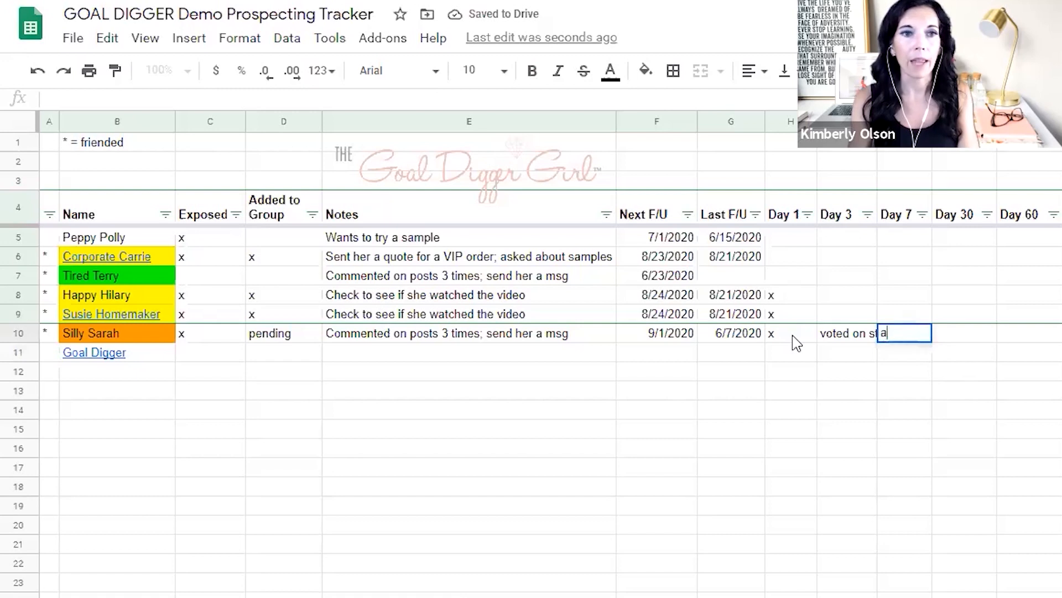
{"action": "type", "text": "osed"}
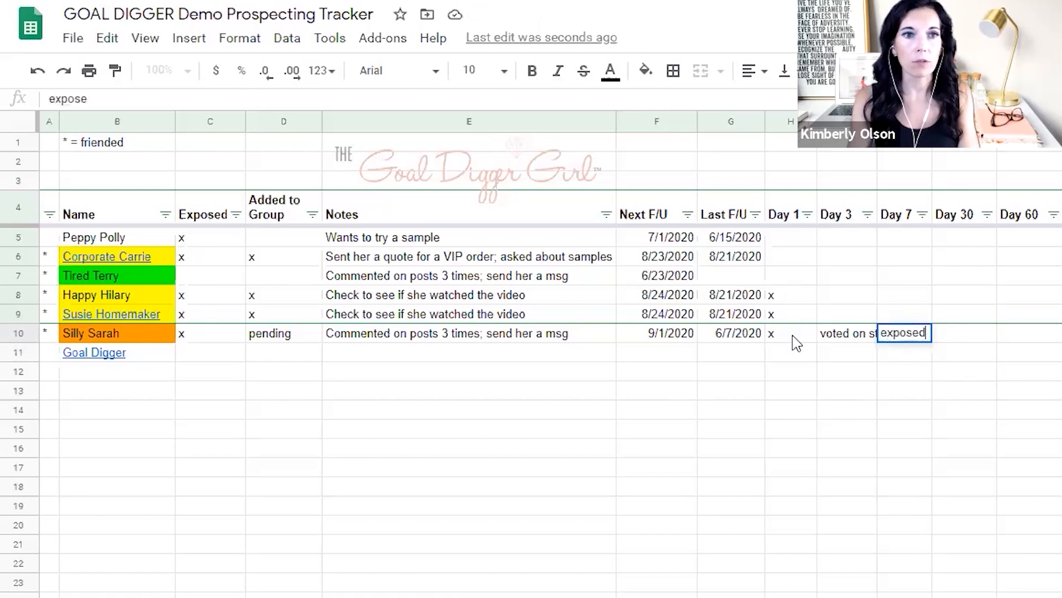
{"action": "key", "text": "Tab"}
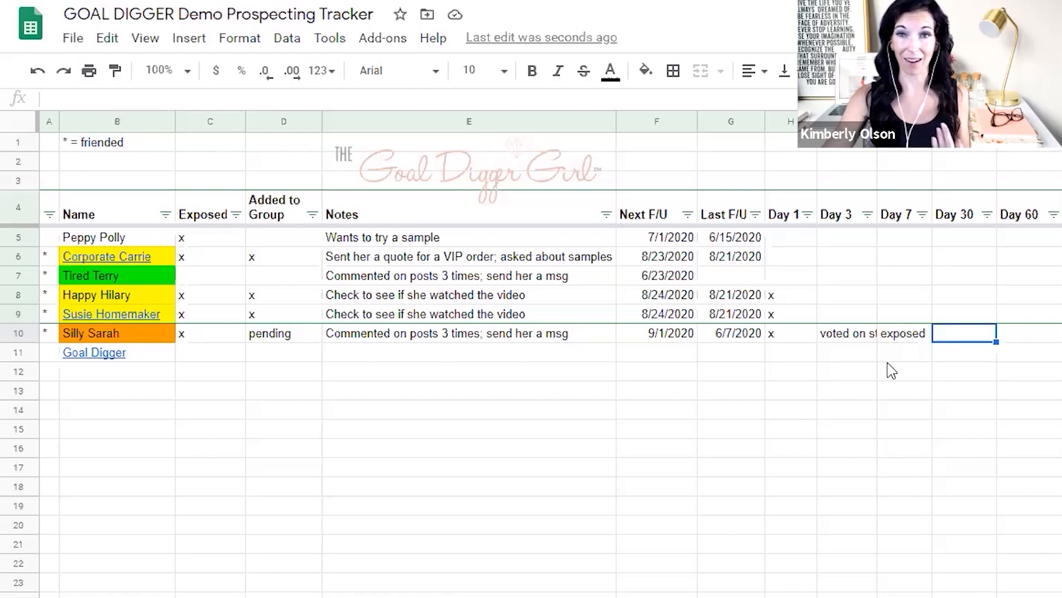
Step: Rename the Day 1 column header to "Invite to Sneak Peek"
{"action": "left_click", "coordinate": [801, 216]}
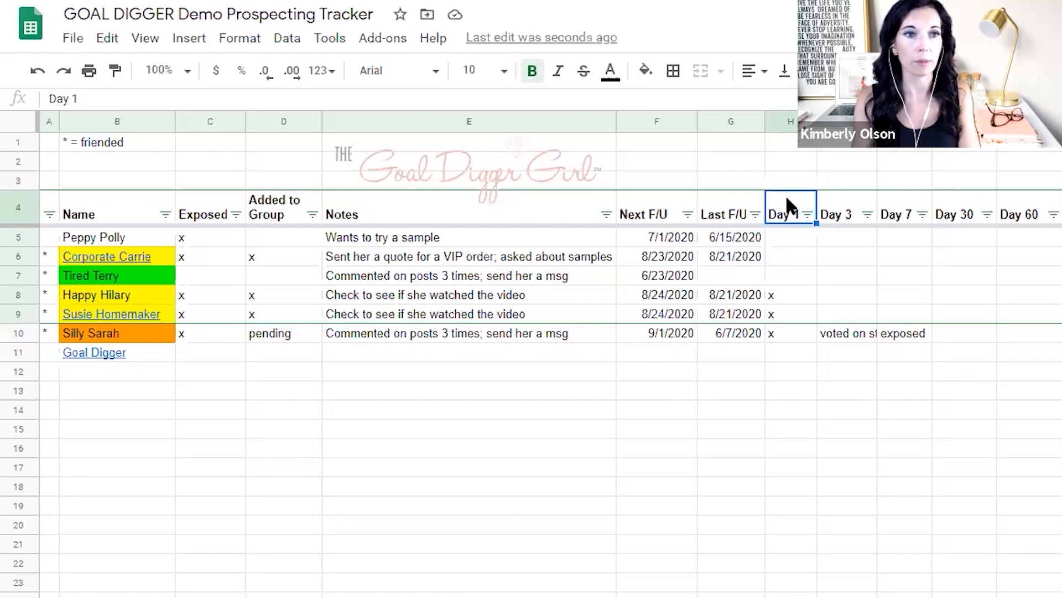
{"action": "type", "text": "Inv"}
{"action": "key", "text": "BackSpace"}
{"action": "type", "text": "vite t"}
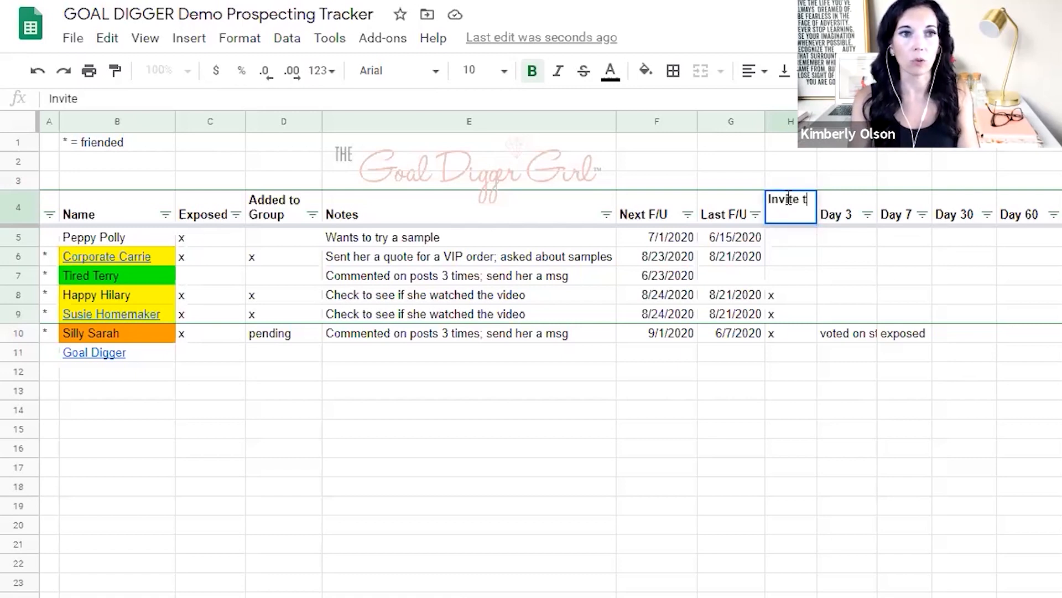
{"action": "type", "text": "o Sneak Peek"}
{"action": "key", "text": "Return"}
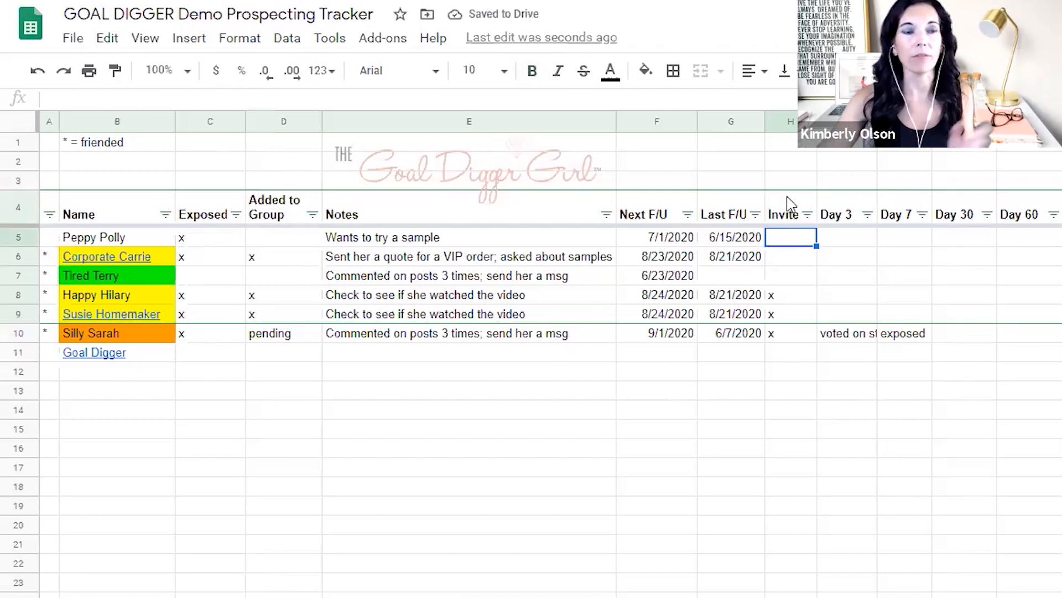
Step: Undo the Day 1 header rename and the Day 7, Day 3 and Day 1 entries in row 10
{"action": "left_click", "coordinate": [37, 70]}
{"action": "left_click", "coordinate": [37, 71]}
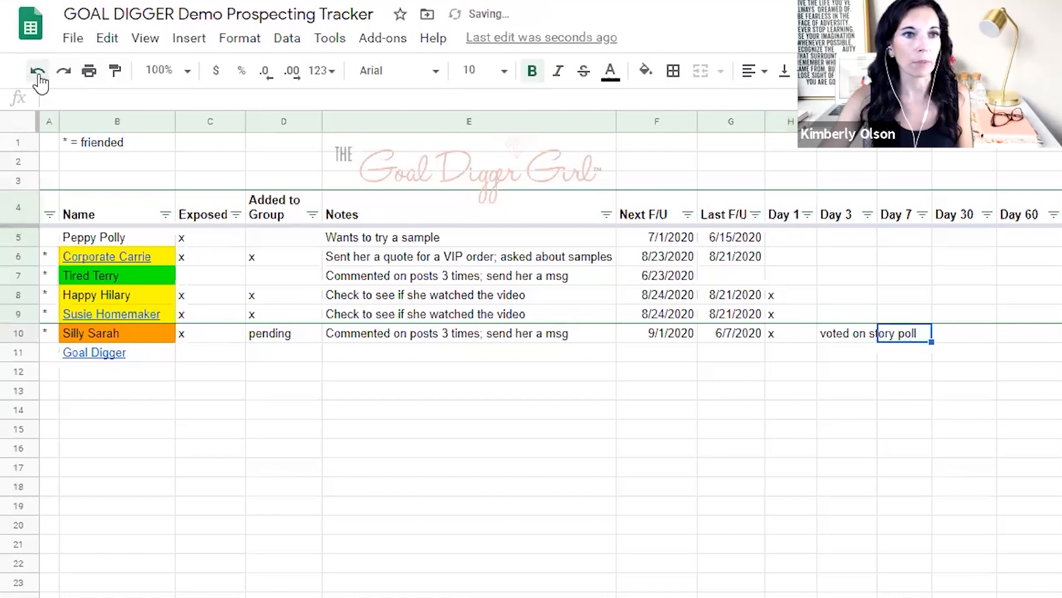
{"action": "left_click", "coordinate": [37, 70]}
{"action": "left_click", "coordinate": [37, 70]}
{"action": "left_click", "coordinate": [37, 71]}
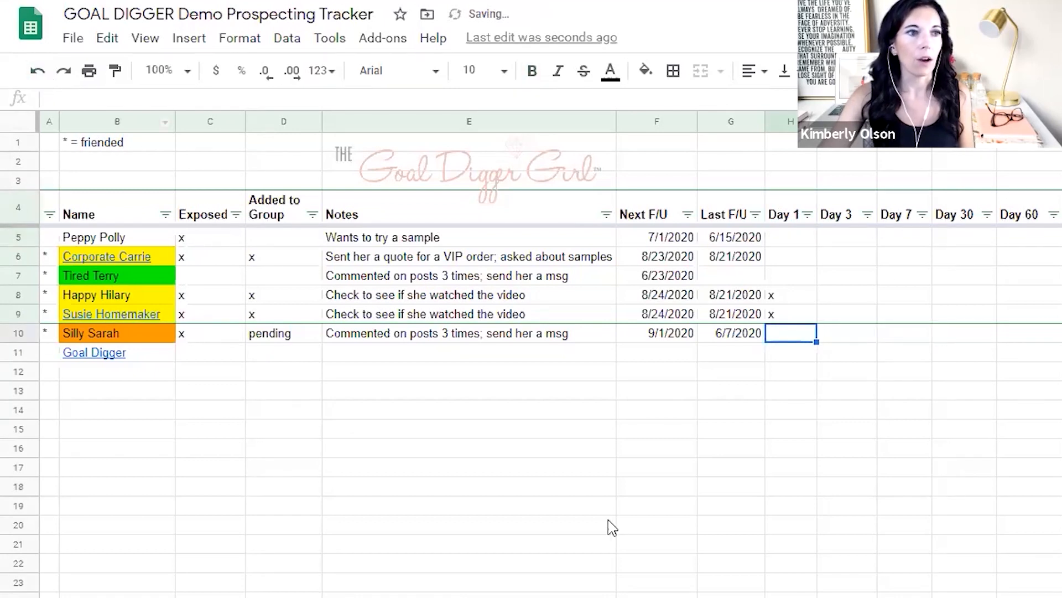